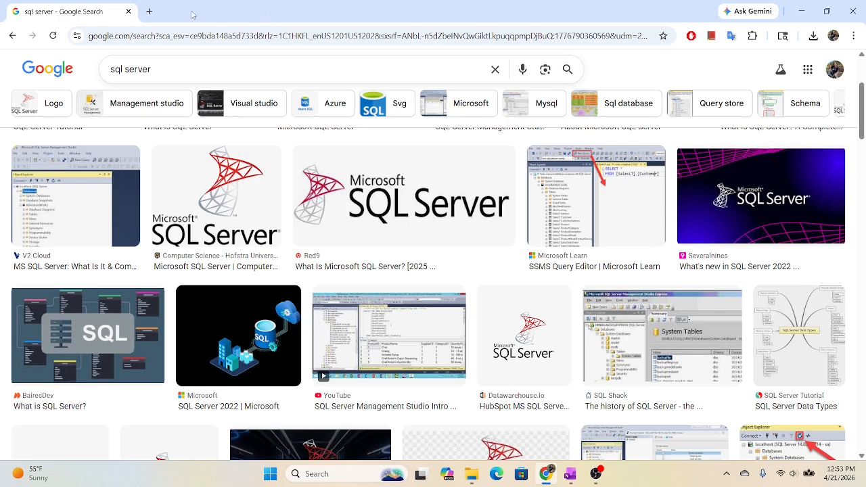
# - Search Google for "sql server download" in a new tab and open Microsoft's SQL Server Downloads page
pyautogui.click(150, 12)
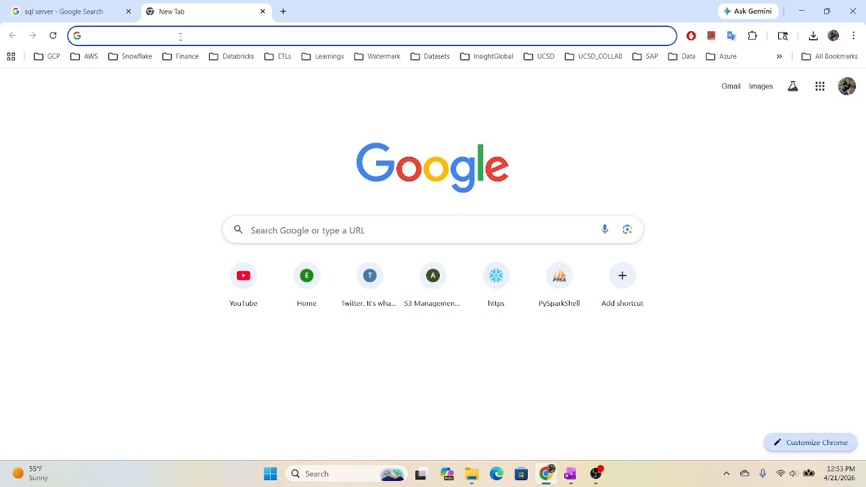
pyautogui.write('sq')
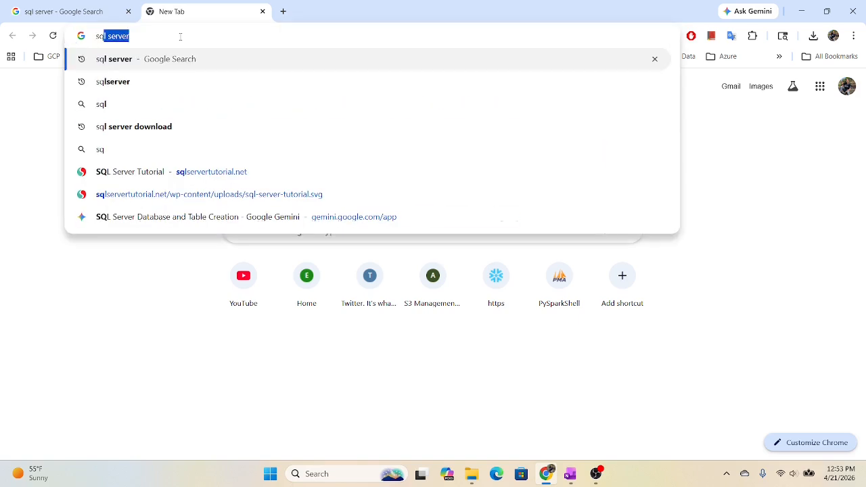
pyautogui.click(155, 135)
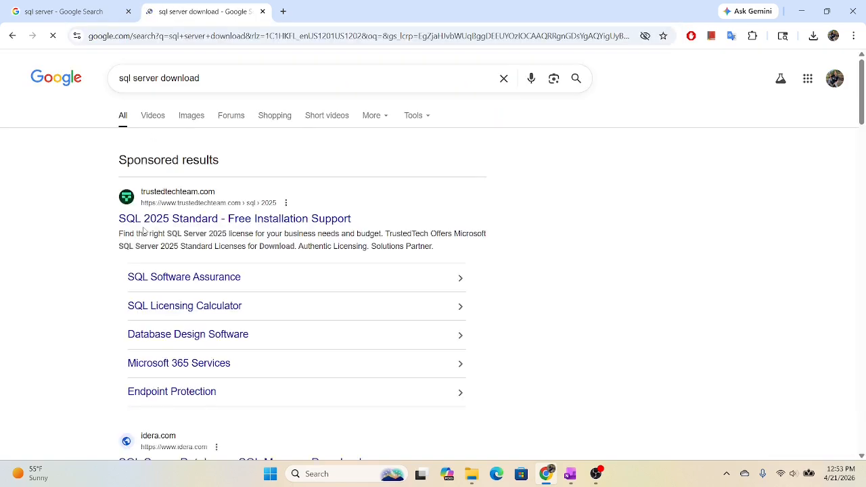
pyautogui.scroll(-6, 128, 230)
pyautogui.scroll(-2, 115, 227)
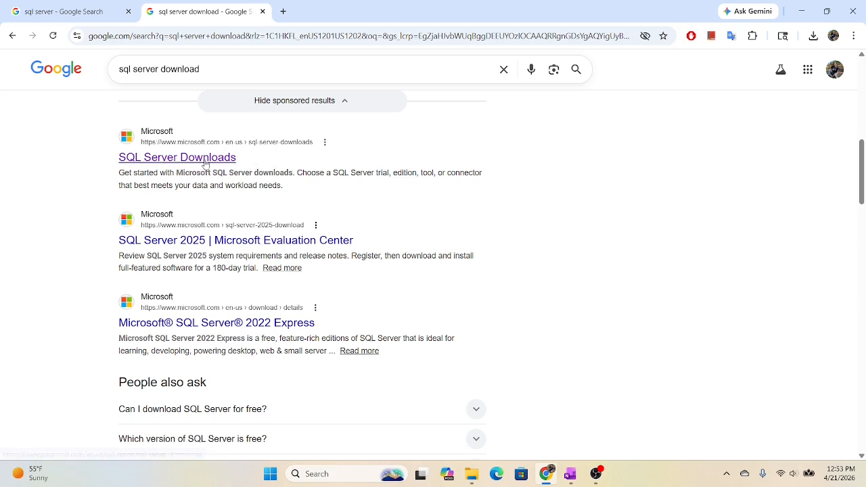
pyautogui.click(176, 160)
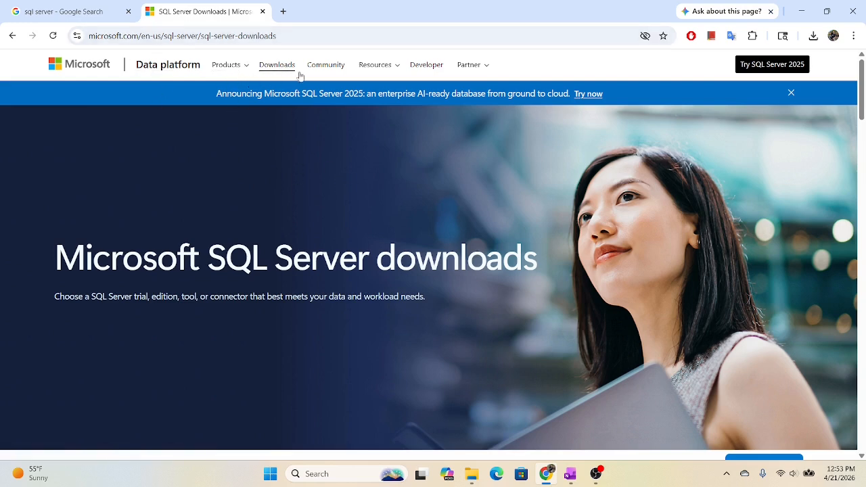
# - Download the free SQL Server 2025 Express edition and launch the SQL2025-SSEI-Expr.exe installer
pyautogui.click(276, 67)
pyautogui.scroll(-3, 363, 177)
pyautogui.scroll(-2, 353, 172)
pyautogui.scroll(-1, 352, 172)
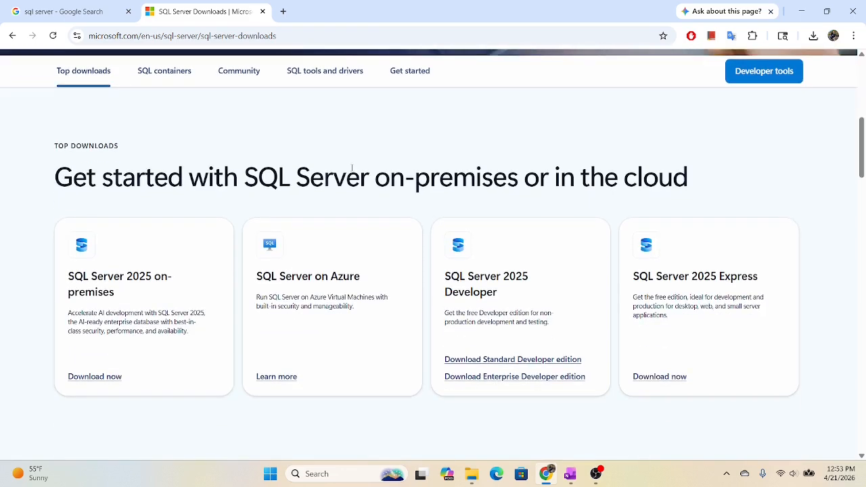
pyautogui.scroll(-2, 352, 165)
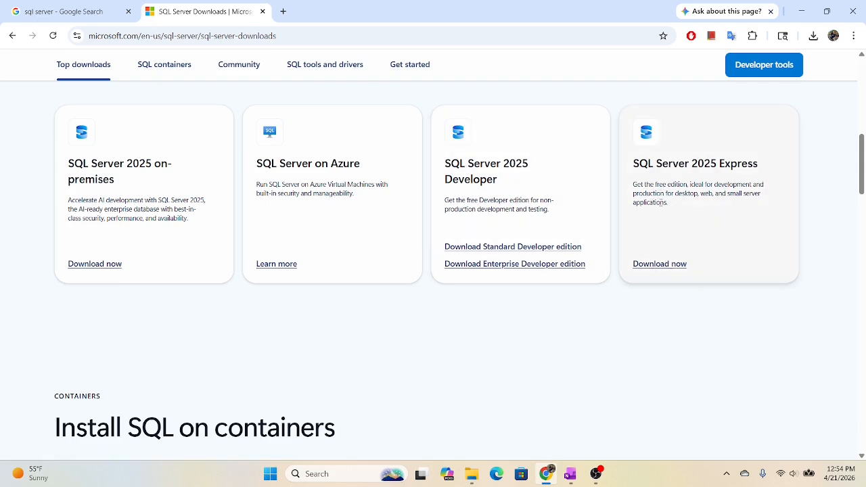
pyautogui.click(648, 269)
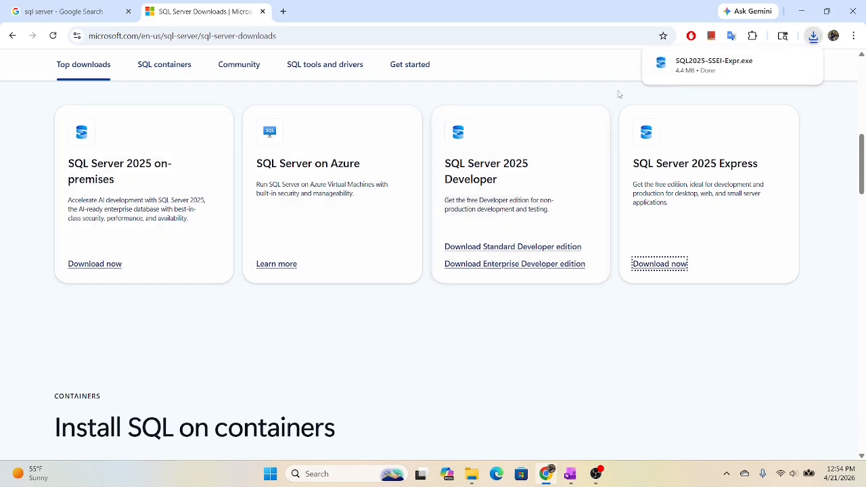
pyautogui.moveTo(661, 70)
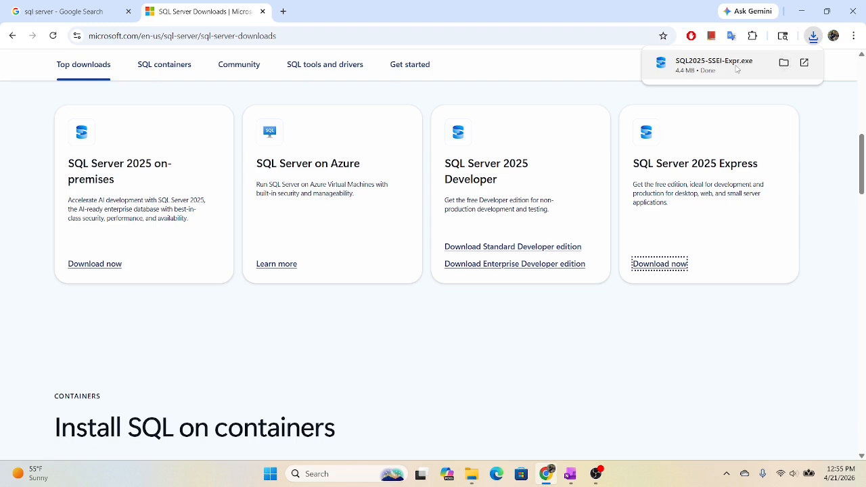
pyautogui.click(805, 63)
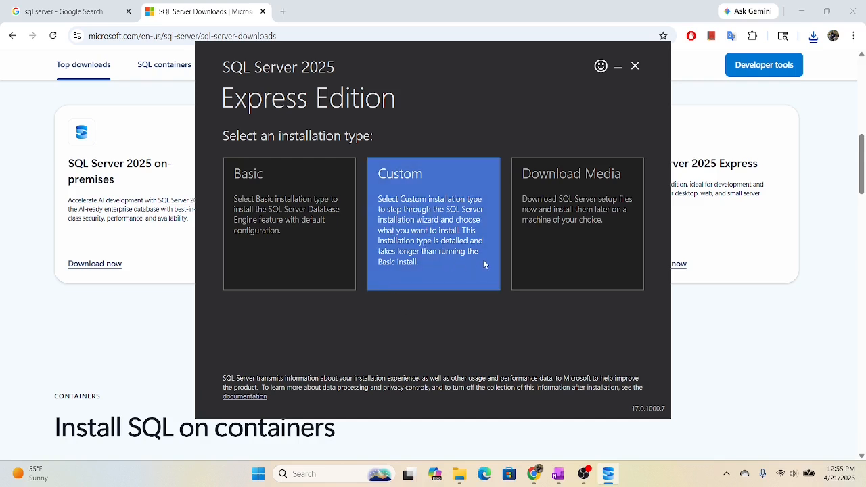
# - Run the Basic installation of SQL Server 2025 Express, accepting the license terms and keeping the install location C:\Program Files\Microsoft SQL Server
pyautogui.click(266, 235)
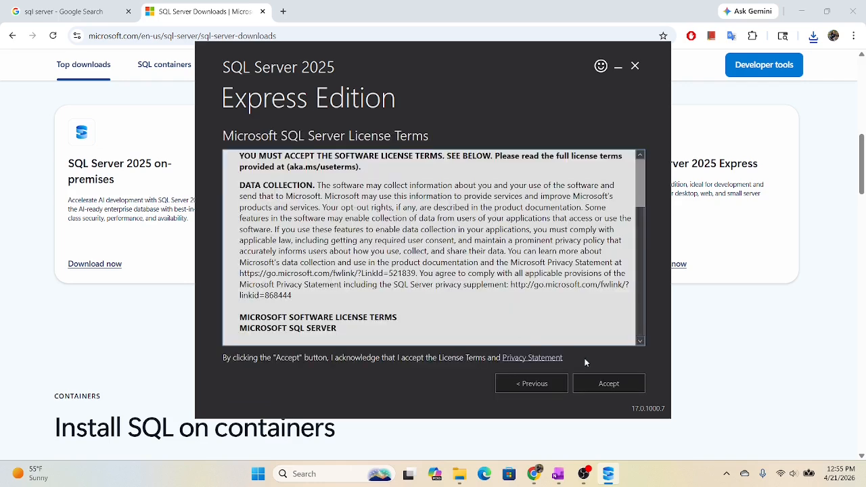
pyautogui.click(608, 386)
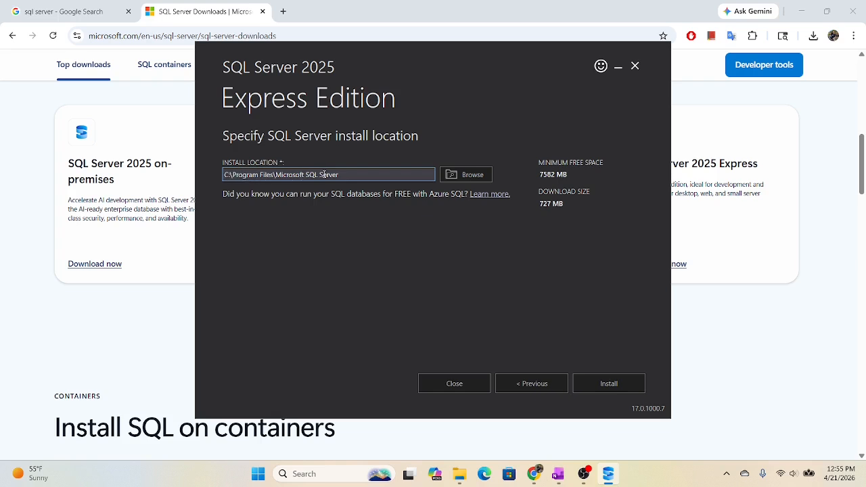
pyautogui.moveTo(350, 173); pyautogui.dragTo(280, 174)
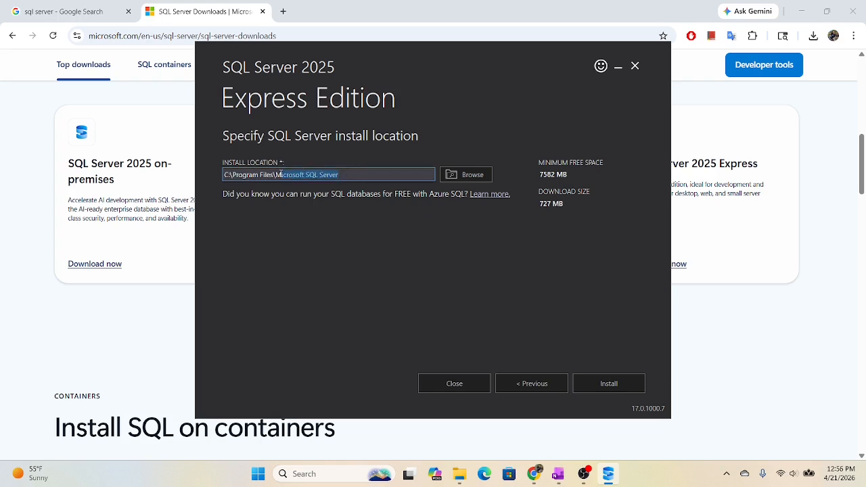
pyautogui.click(373, 174)
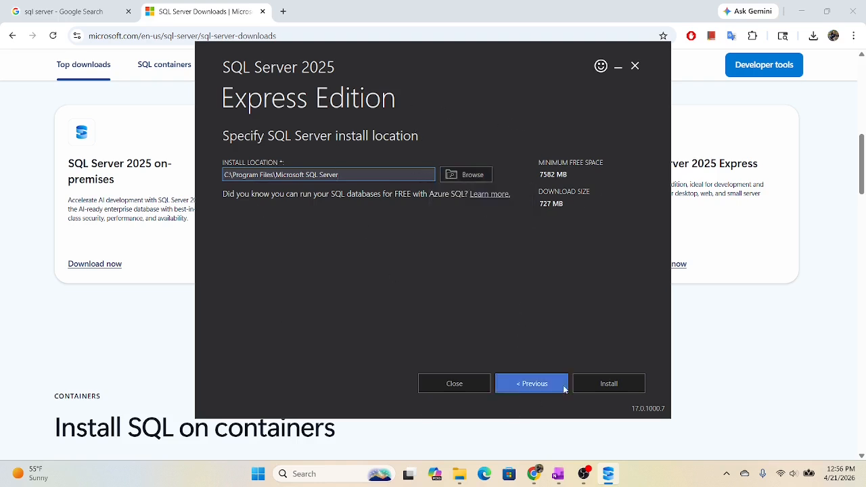
pyautogui.click(607, 385)
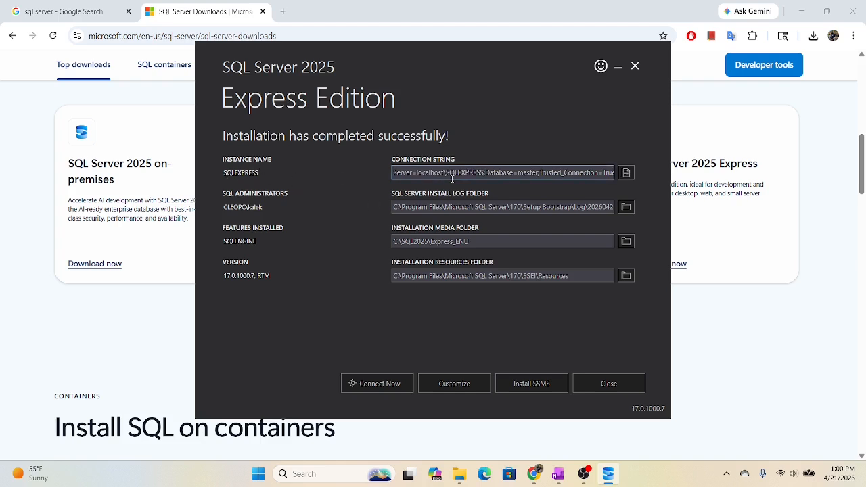
# - Copy the connection string of the installed SQLEXPRESS instance and open Notepad
pyautogui.click(626, 173)
pyautogui.click(342, 476)
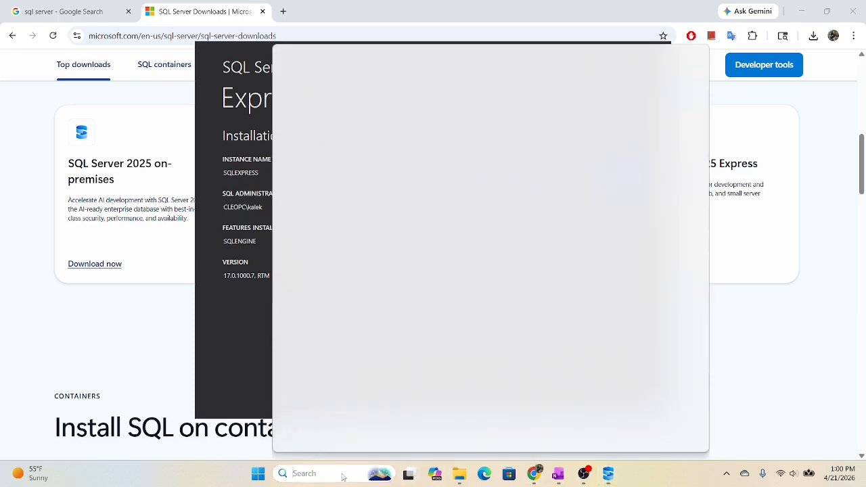
pyautogui.write('one')
pyautogui.press('BackSpace')
pyautogui.press('BackSpace')
pyautogui.press('BackSpace')
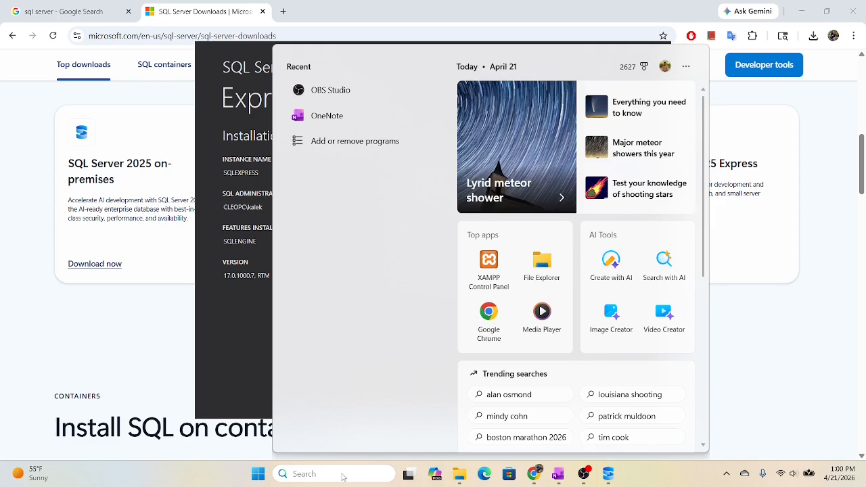
pyautogui.write('notepad')
pyautogui.press('Return')
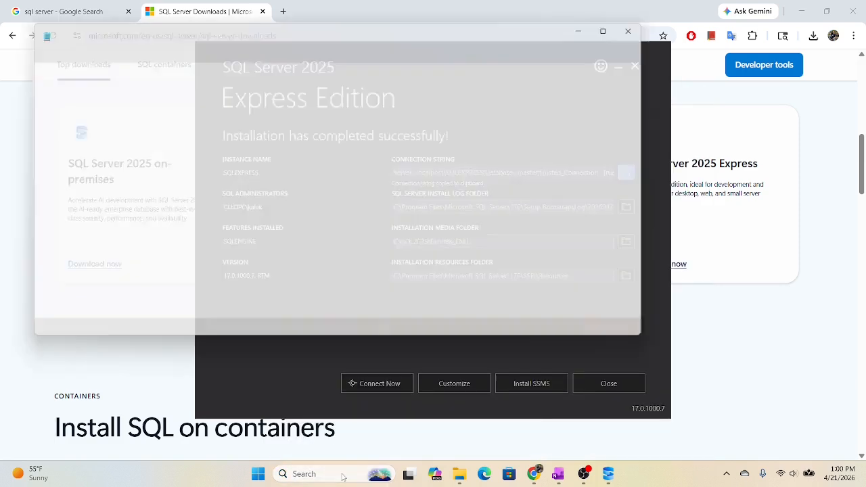
# - Replace all the text in the open mysql_error.log tab with the copied connection string
pyautogui.hotkey('ctrl', 'a')
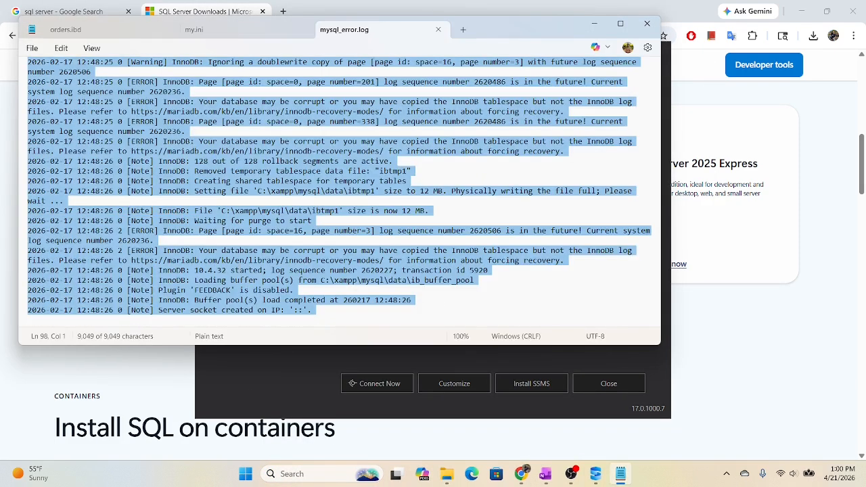
pyautogui.press('BackSpace')
pyautogui.hotkey('ctrl', 'v')
# - Return to the SQL Server installer, test the connection to the new instance in SQLCMD, and close the console
pyautogui.click(246, 264)
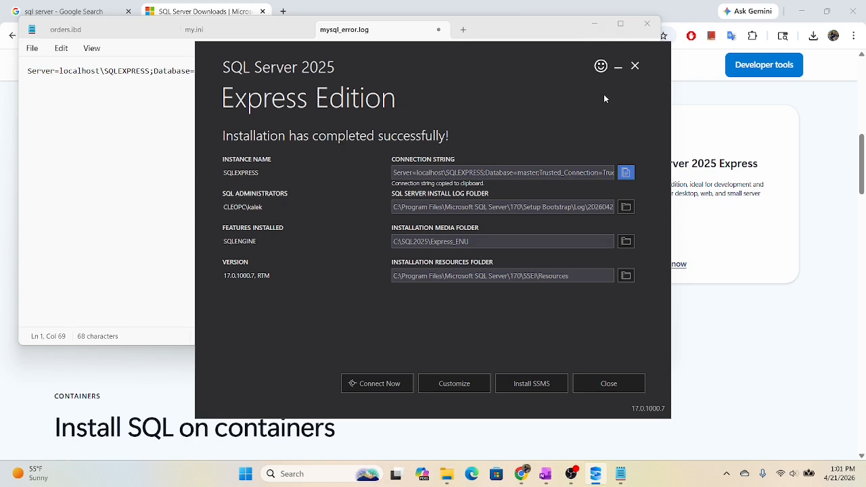
pyautogui.click(371, 387)
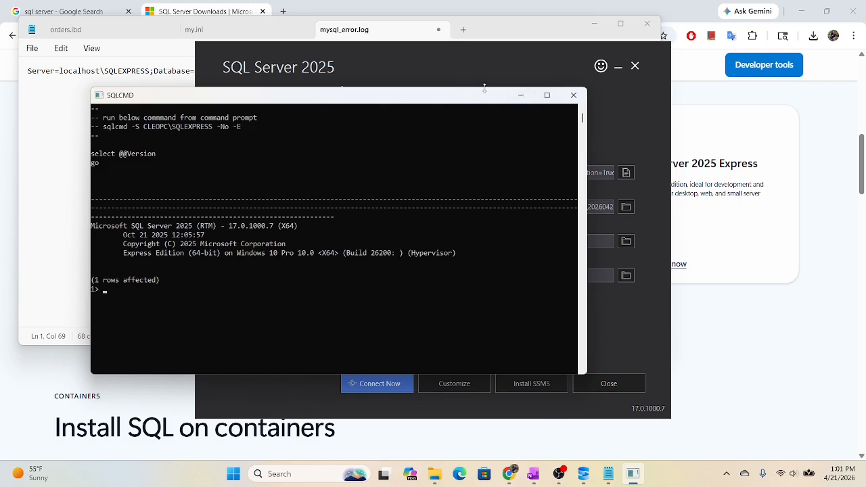
pyautogui.click(571, 95)
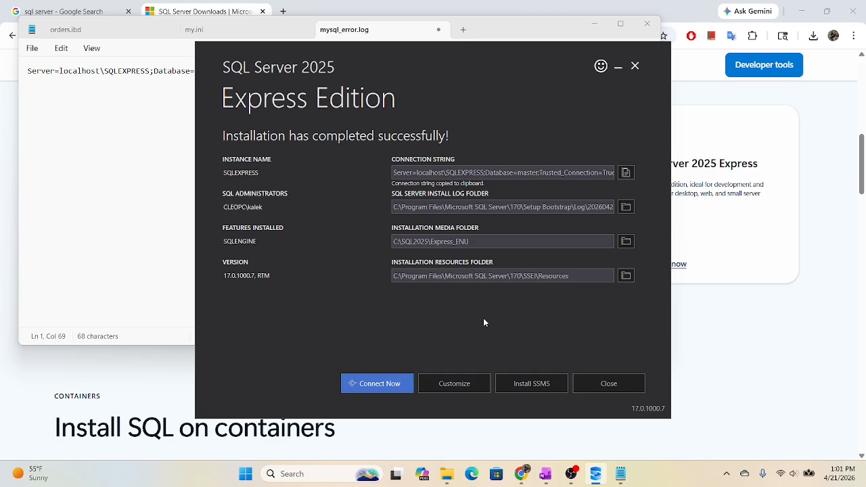
# - Get the SQL Server Management Studio 22 installer through the setup's SSMS link and launch the downloaded vs_SSMS.exe
pyautogui.click(529, 386)
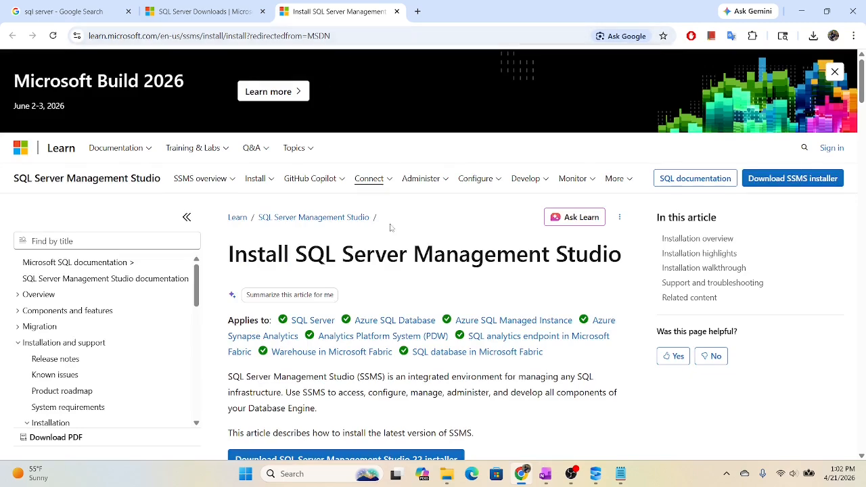
pyautogui.scroll(-3, 436, 274)
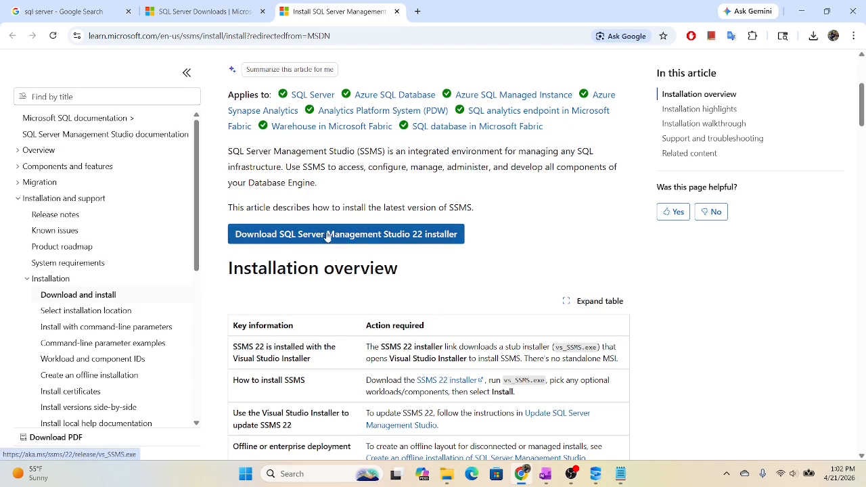
pyautogui.click(305, 237)
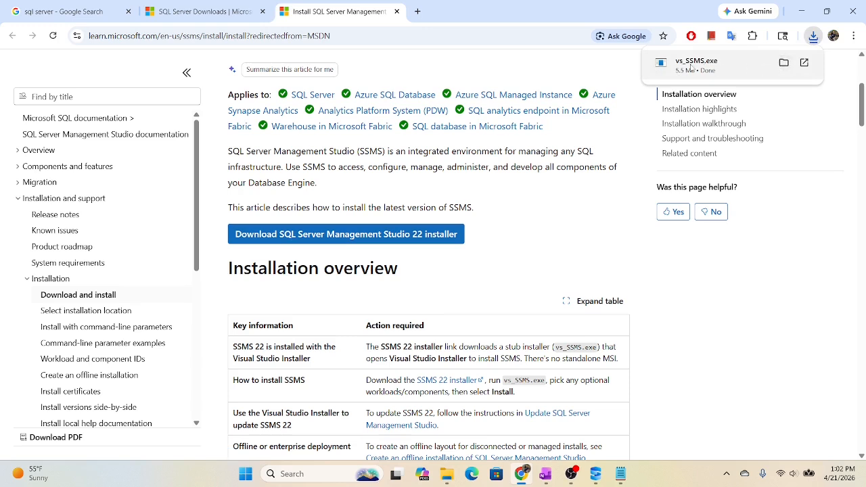
pyautogui.click(805, 63)
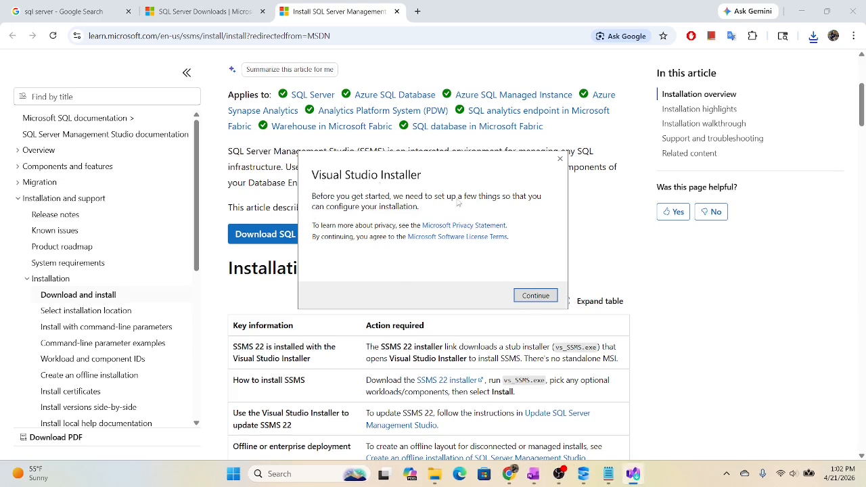
# - Install SQL Server Management Studio 22 with only the core components and close the Visual Studio Installer
pyautogui.click(538, 297)
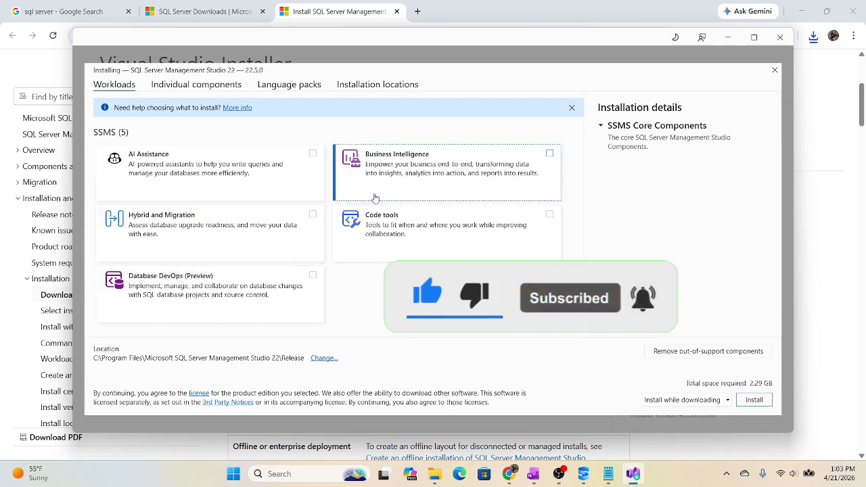
pyautogui.click(754, 400)
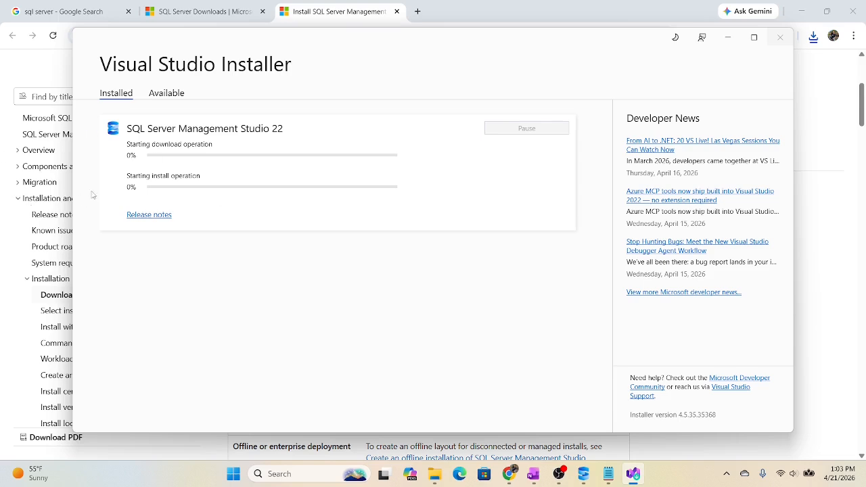
pyautogui.click(755, 38)
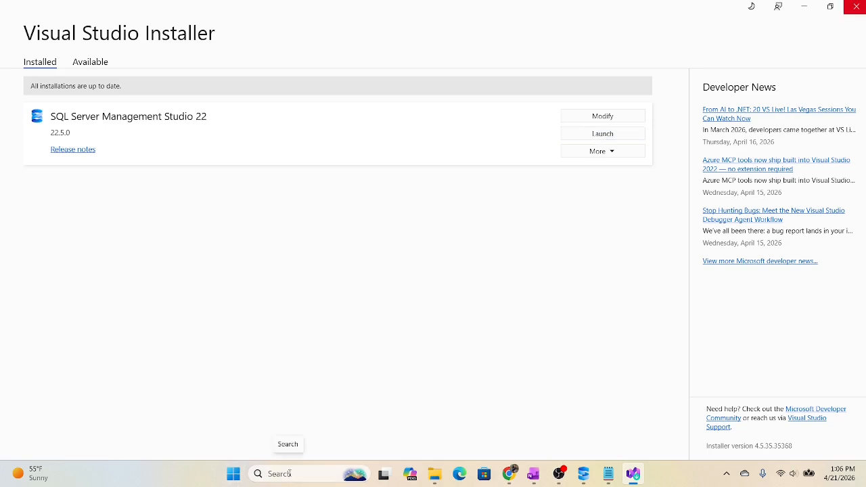
pyautogui.click(857, 9)
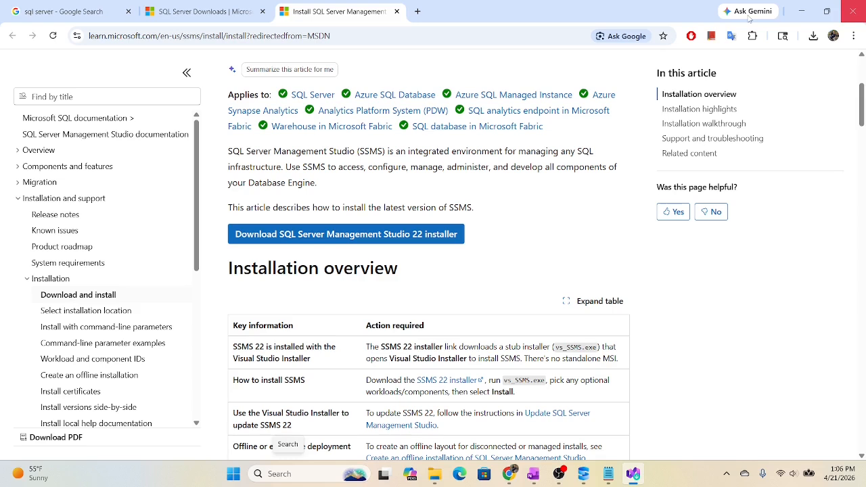
# - Find and launch SQL Server Management Studio 22 through a Windows search for "ssms", skipping the account sign-in
pyautogui.click(300, 477)
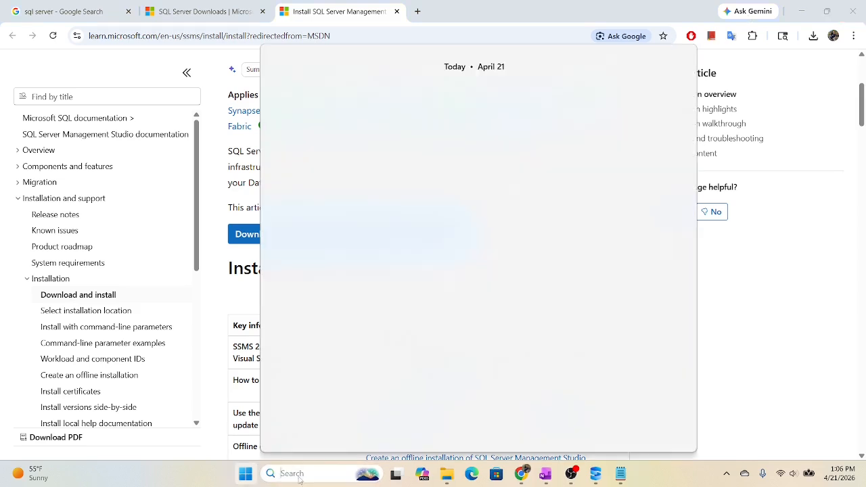
pyautogui.write('ssms')
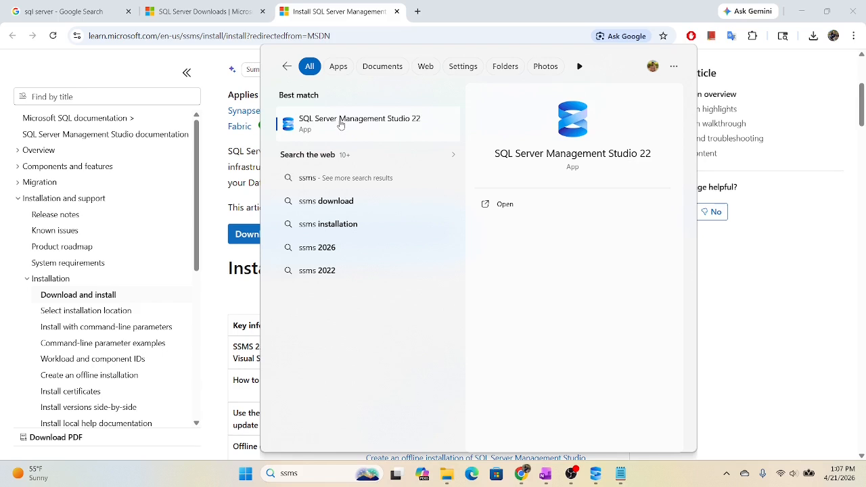
pyautogui.click(334, 128)
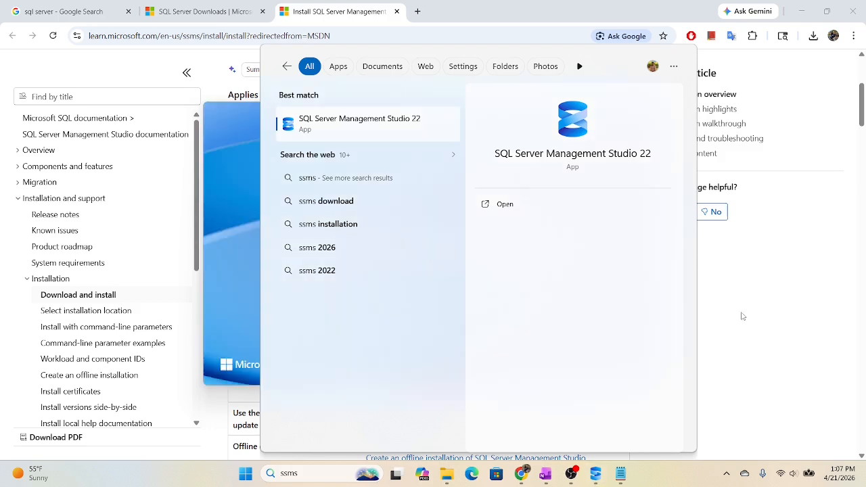
pyautogui.click(232, 145)
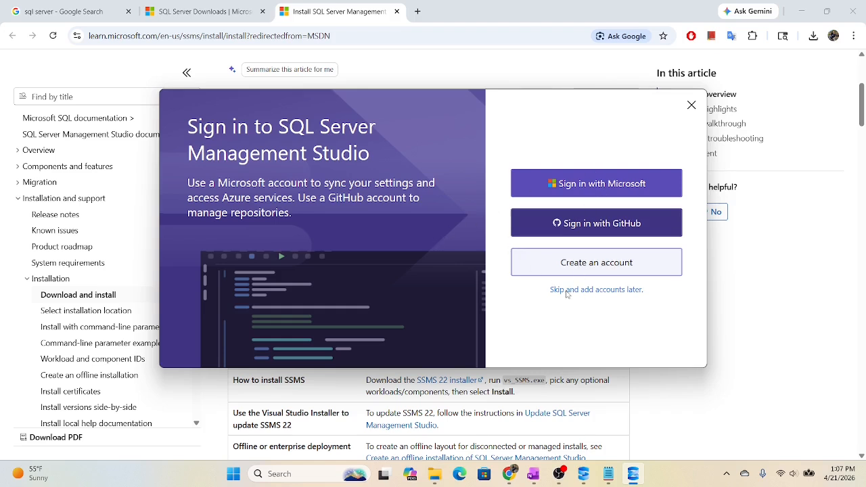
pyautogui.click(595, 291)
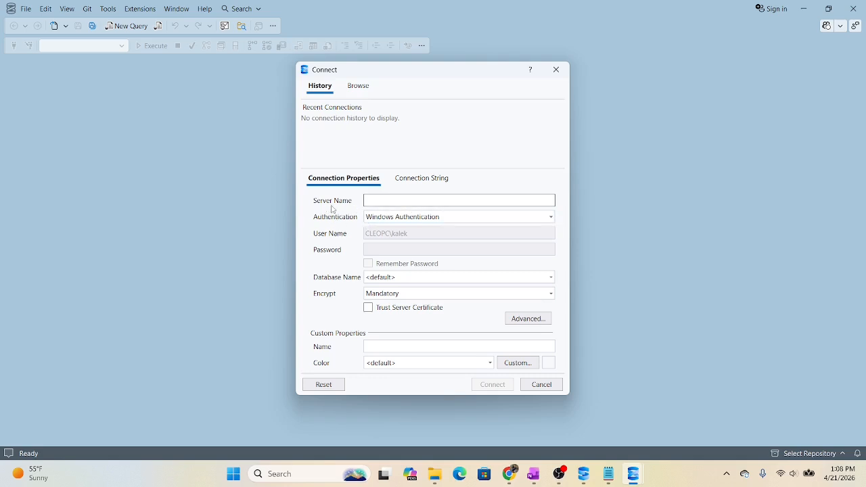
# - Copy localhost\SQLEXPRESS from the connection string in the Notepad file and paste it as the server name for the connection
pyautogui.moveTo(609, 477)
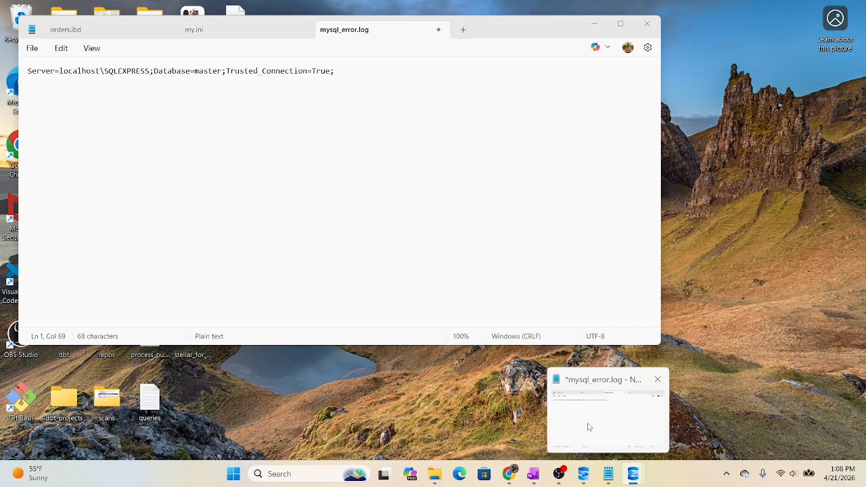
pyautogui.click(589, 427)
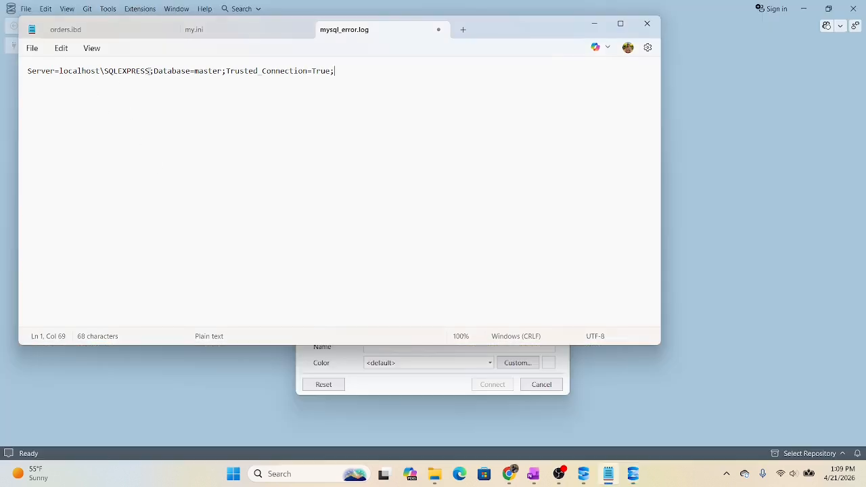
pyautogui.moveTo(150, 70); pyautogui.dragTo(59, 70)
pyautogui.hotkey('ctrl', 'c')
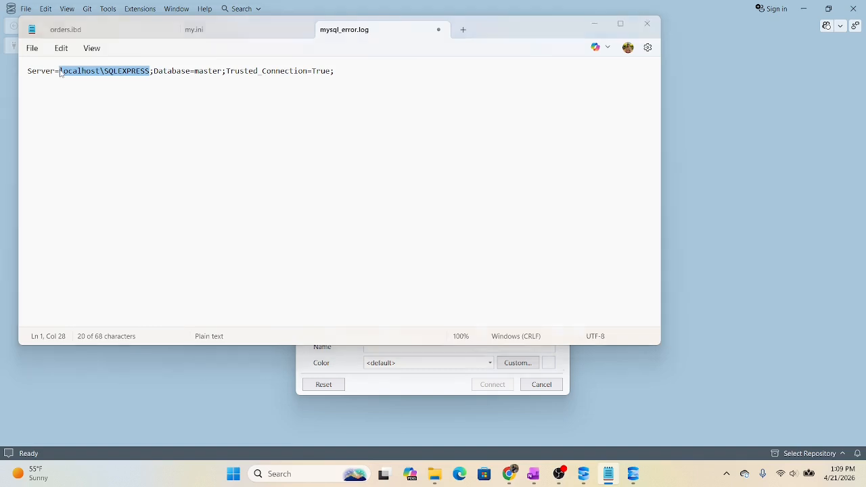
pyautogui.hotkey('alt', 'Tab')
pyautogui.hotkey('ctrl', 'v')
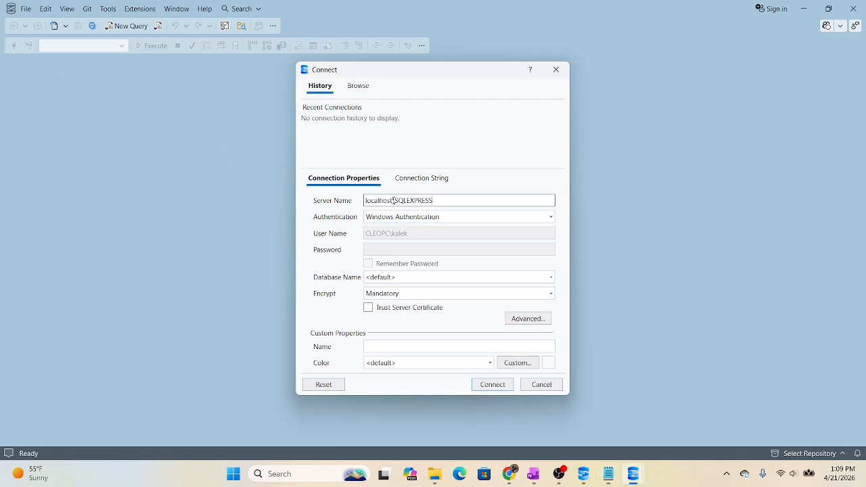
pyautogui.moveTo(394, 201); pyautogui.dragTo(363, 203)
pyautogui.press('BackSpace')
pyautogui.hotkey('ctrl', 'z')
pyautogui.hotkey('ctrl', 'z')
pyautogui.click(446, 200)
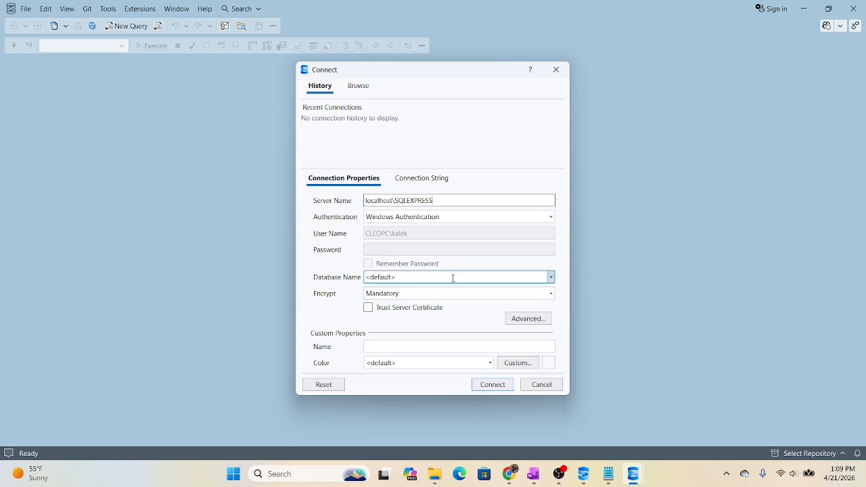
# - Trust the server certificate, connect to localhost\SQLEXPRESS with Windows Authentication, and widen Object Explorer to fit the server name
pyautogui.click(367, 310)
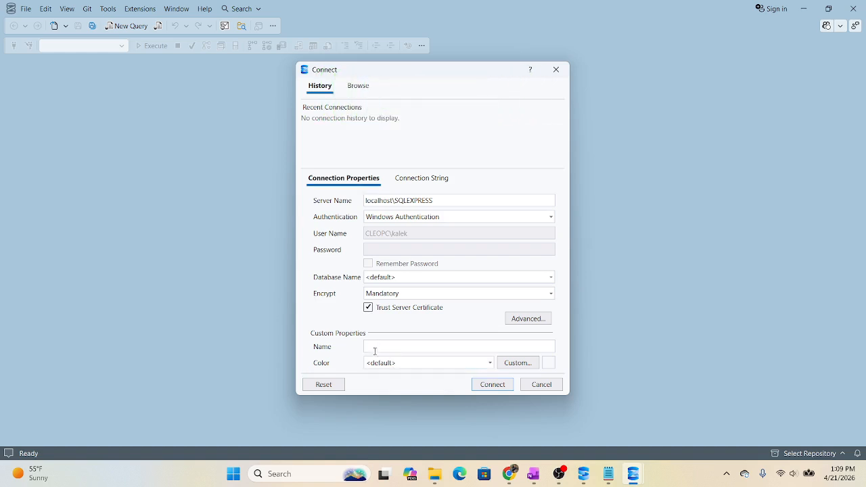
pyautogui.click(495, 385)
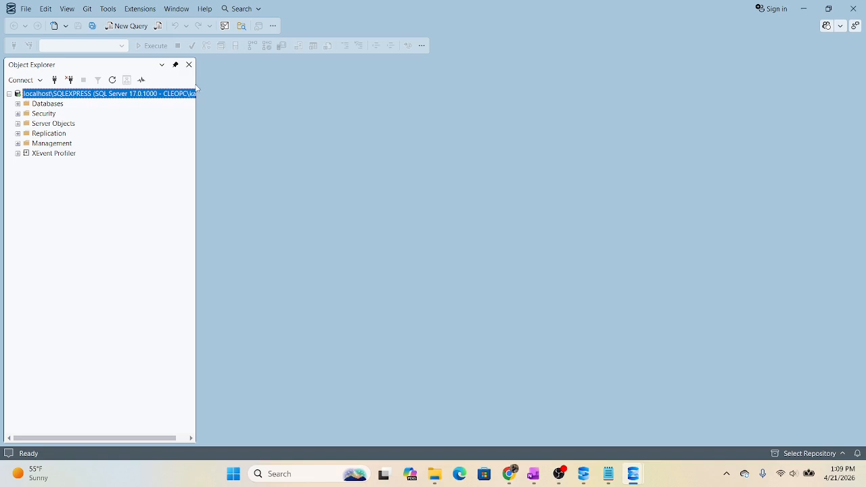
pyautogui.moveTo(197, 84); pyautogui.dragTo(271, 79)
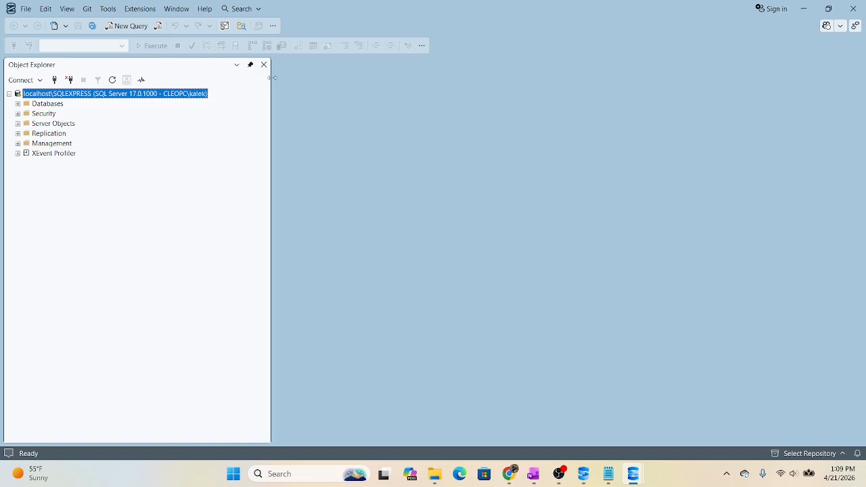
# - Look over the server's available actions and examine the system databases, including tempdb, in Object Explorer
pyautogui.rightClick(67, 95)
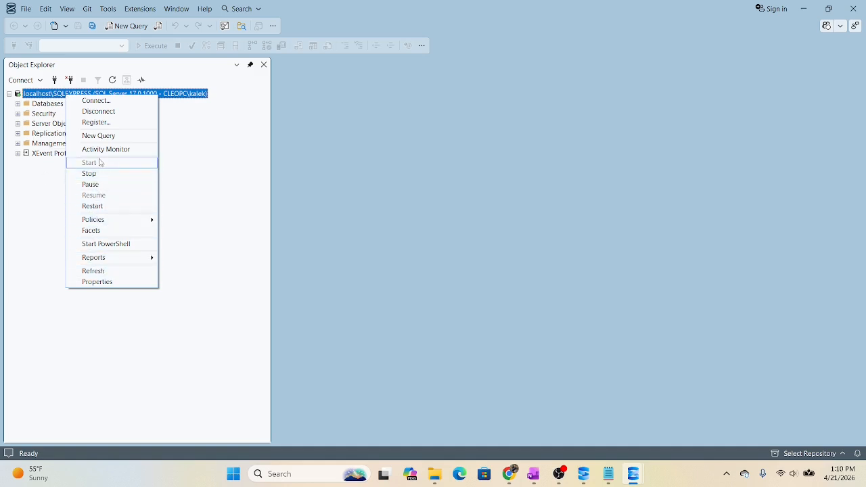
pyautogui.click(215, 153)
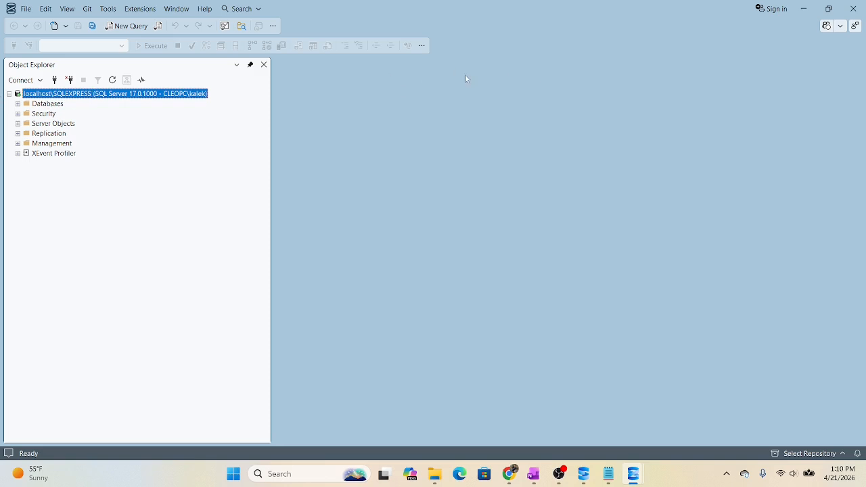
pyautogui.click(18, 104)
pyautogui.click(26, 114)
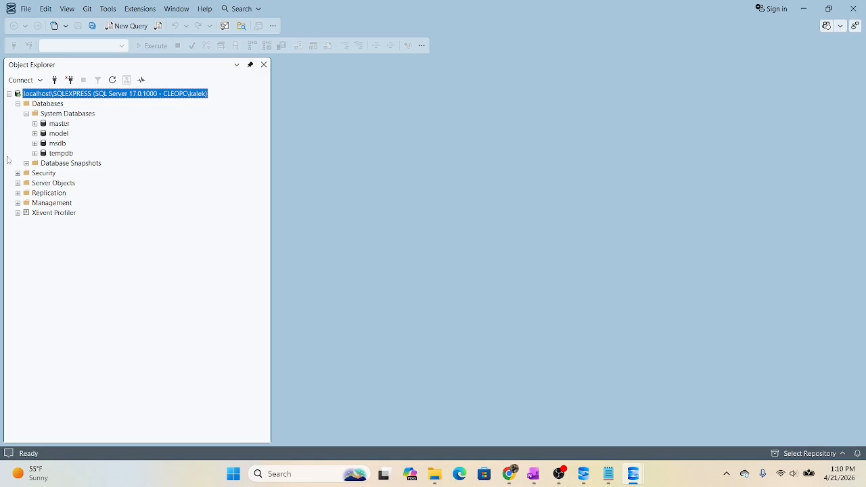
pyautogui.click(35, 153)
pyautogui.click(44, 164)
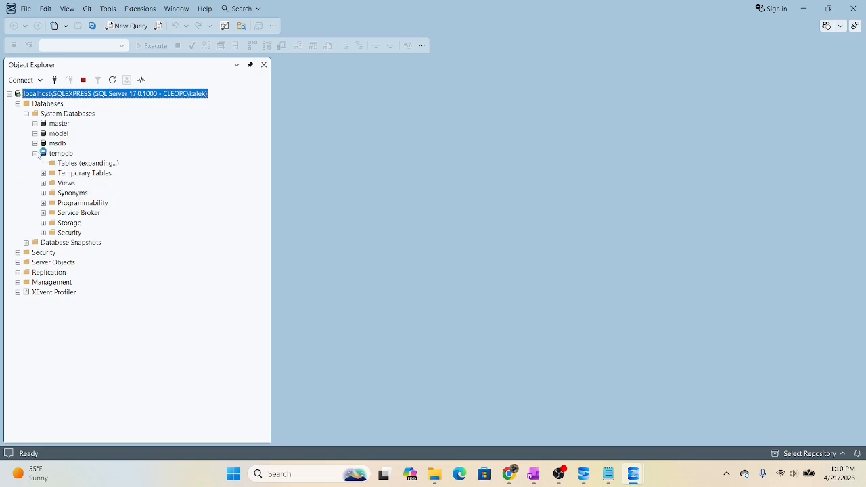
pyautogui.click(35, 153)
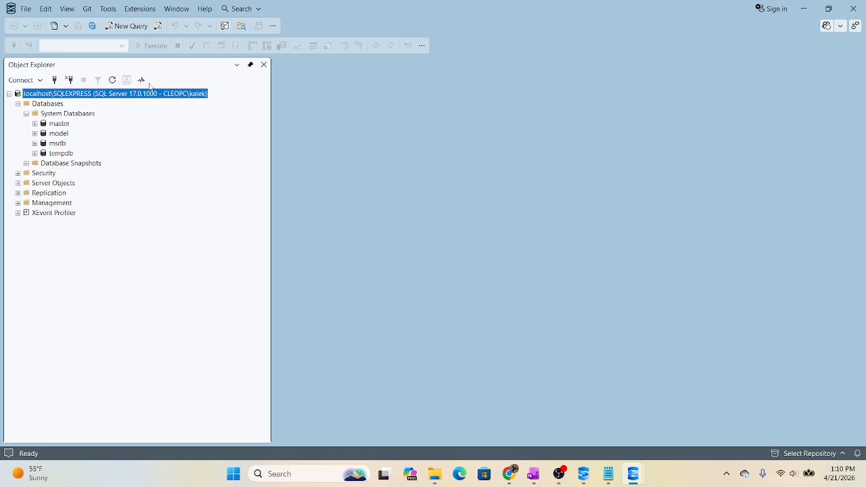
pyautogui.click(27, 114)
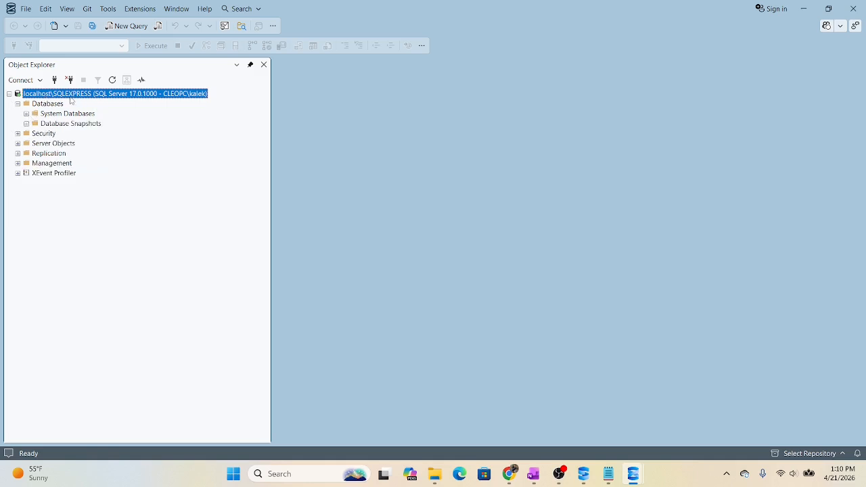
# - Open a new query on the server, paste in the CompanyDB script from the OneNote Queries page, and narrow Object Explorer
pyautogui.rightClick(61, 94)
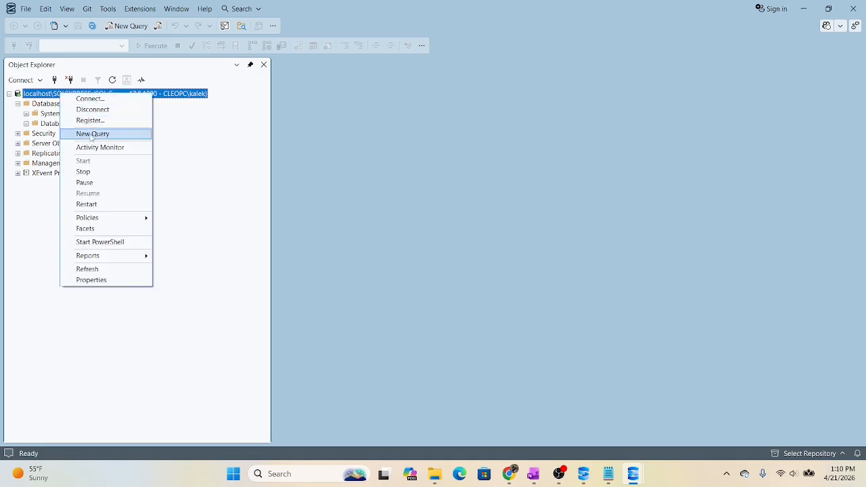
pyautogui.click(91, 134)
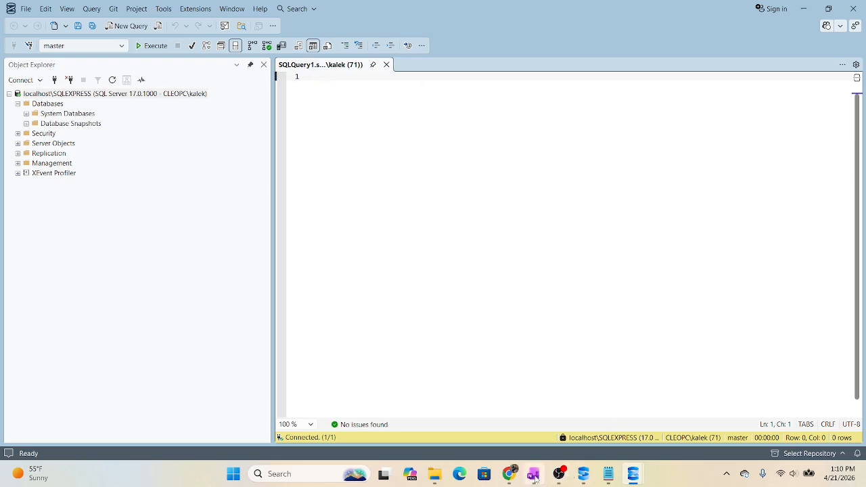
pyautogui.click(533, 474)
pyautogui.scroll(-5, 651, 383)
pyautogui.scroll(3, 571, 325)
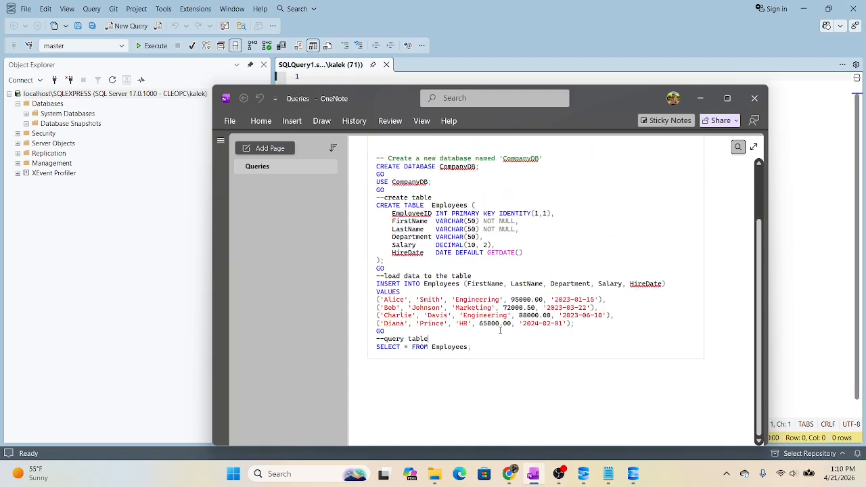
pyautogui.moveTo(455, 324); pyautogui.dragTo(374, 157)
pyautogui.hotkey('ctrl', 'c')
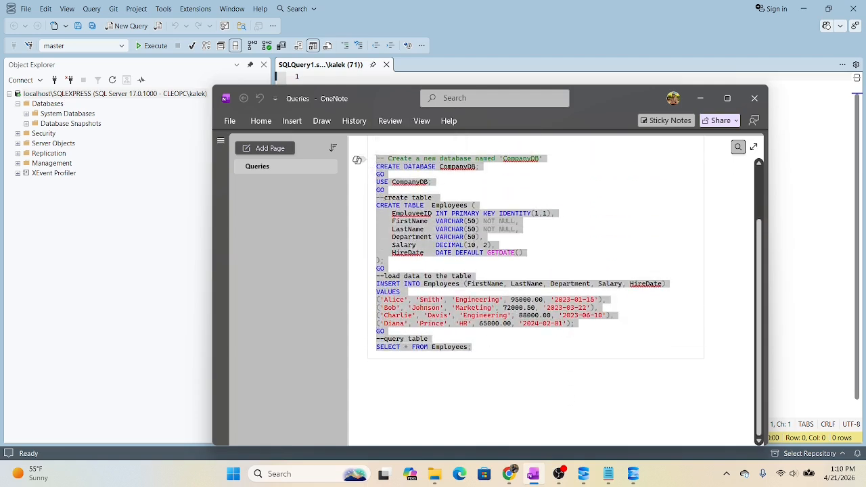
pyautogui.hotkey('alt', 'Tab')
pyautogui.hotkey('ctrl', 'v')
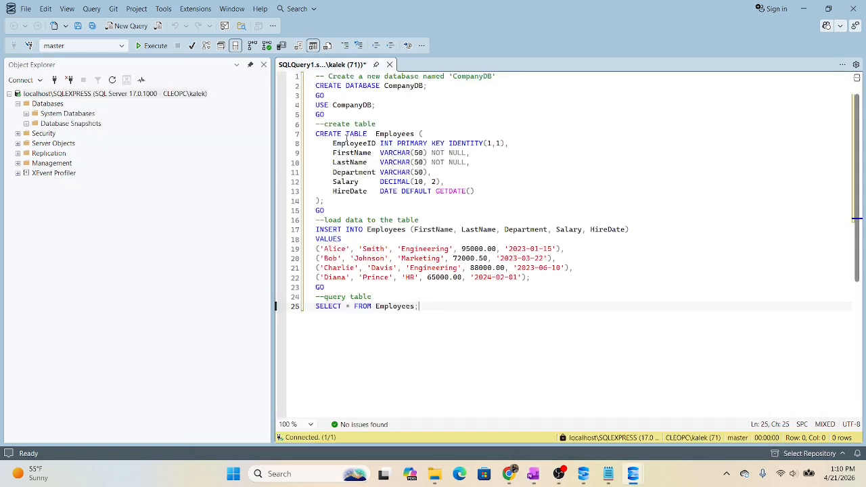
pyautogui.moveTo(276, 150); pyautogui.dragTo(200, 151)
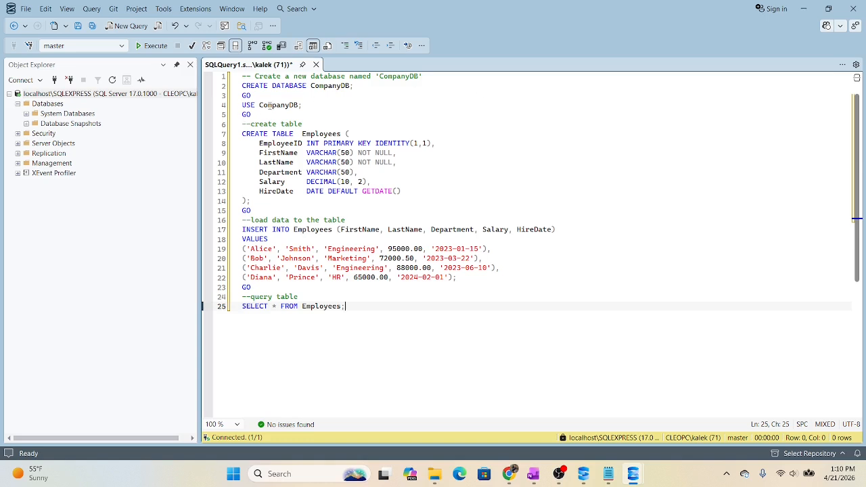
# - Add a blank line below the first GO and try executing the CREATE DATABASE CompanyDB batch with and without its comment
pyautogui.click(309, 105)
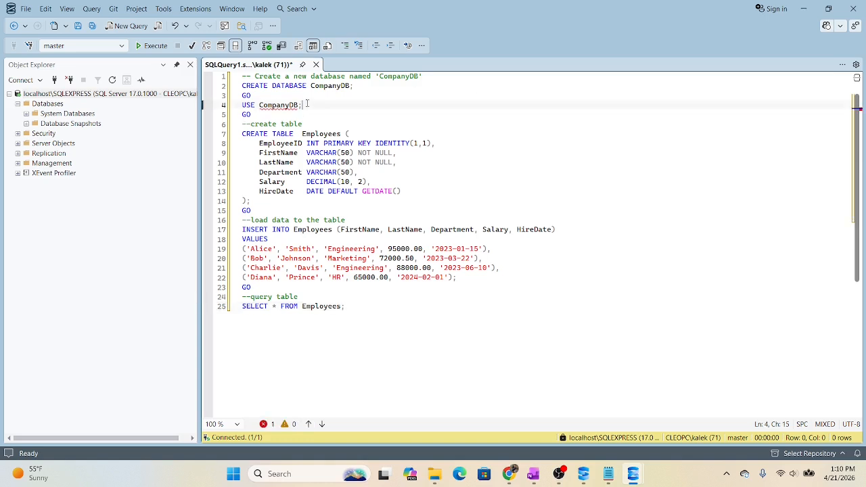
pyautogui.click(279, 95)
pyautogui.press('Return')
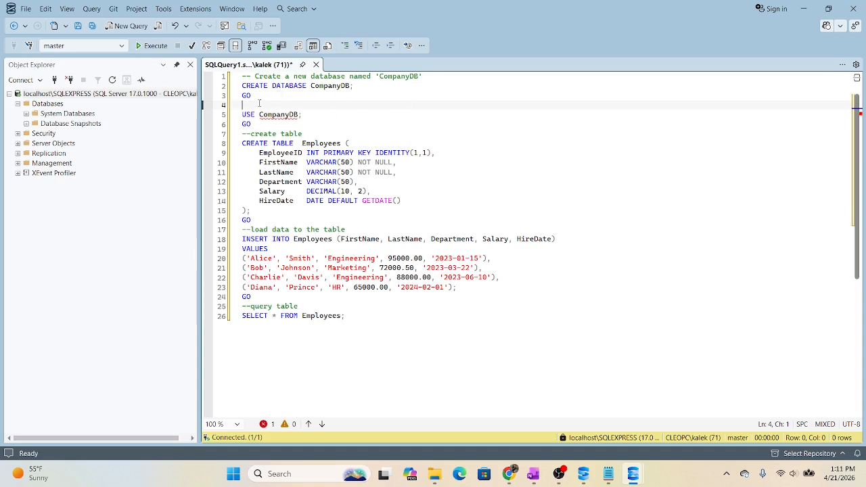
pyautogui.moveTo(252, 96); pyautogui.dragTo(241, 76)
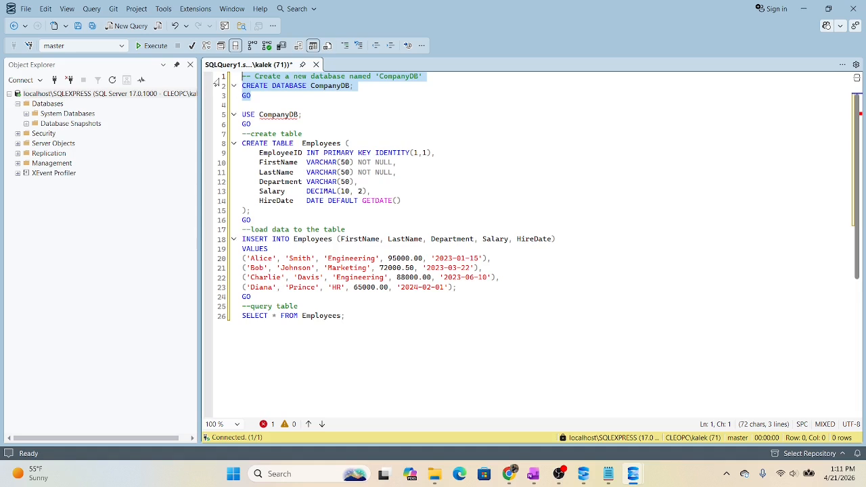
pyautogui.click(150, 45)
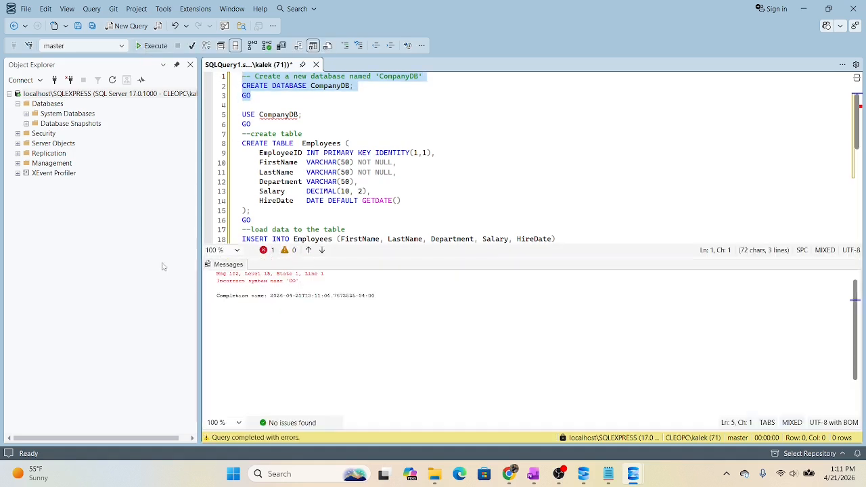
pyautogui.click(354, 112)
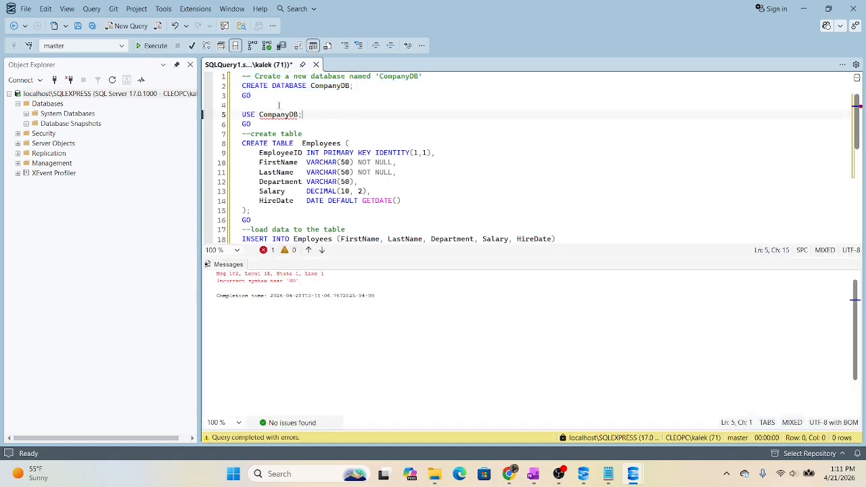
pyautogui.moveTo(251, 96); pyautogui.dragTo(241, 86)
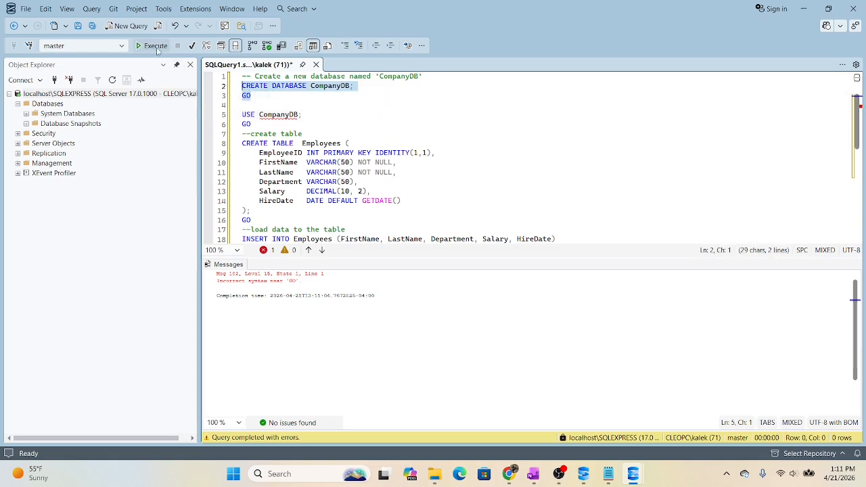
pyautogui.click(151, 46)
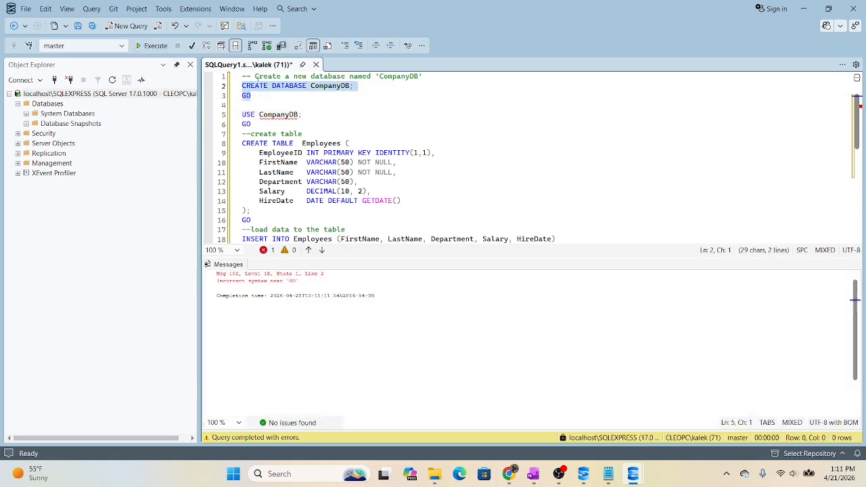
# - Retype the GO line after CREATE DATABASE CompanyDB and try executing those two lines again
pyautogui.click(262, 99)
pyautogui.press('BackSpace')
pyautogui.press('BackSpace')
pyautogui.press('BackSpace')
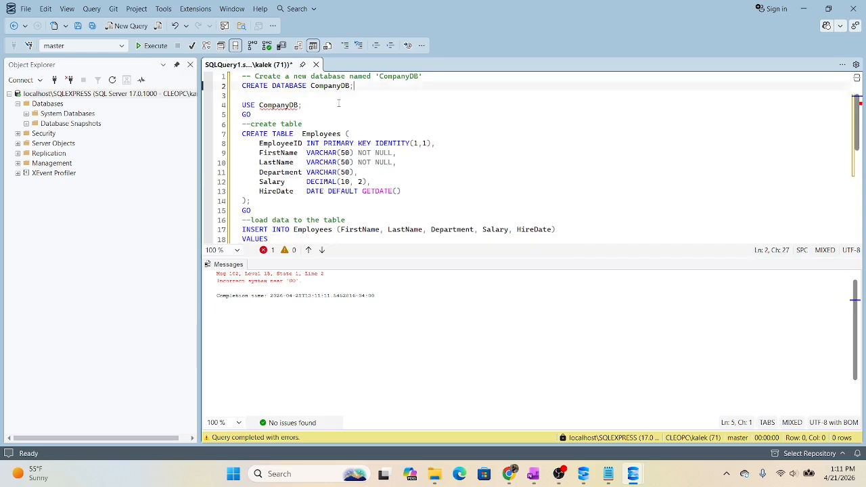
pyautogui.press('Return')
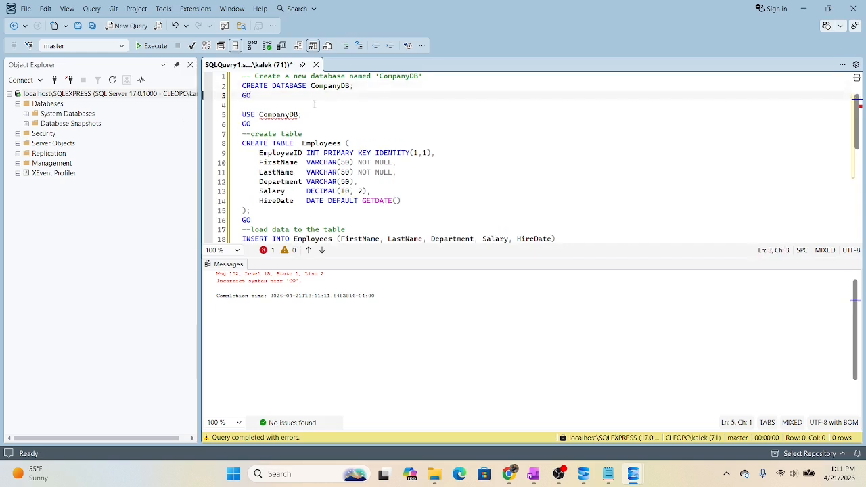
pyautogui.moveTo(251, 96); pyautogui.dragTo(243, 87)
pyautogui.click(291, 100)
pyautogui.keyDown('shift'); pyautogui.click(242, 86); pyautogui.keyUp('shift')
pyautogui.click(150, 46)
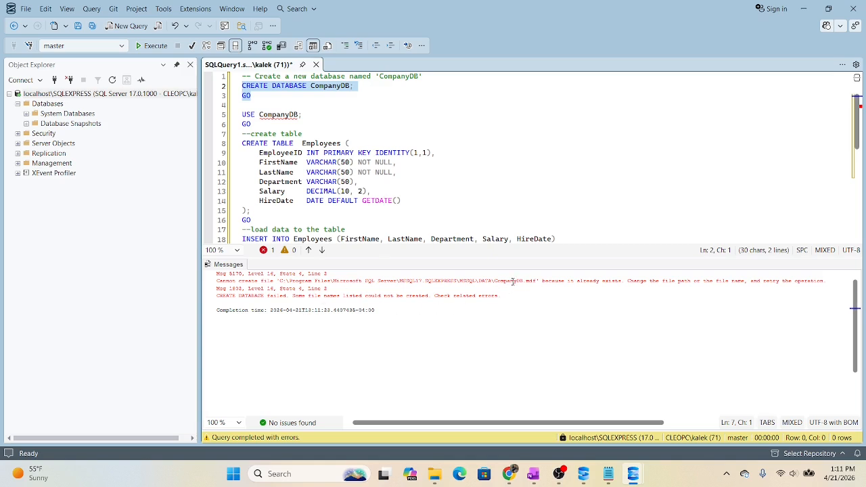
# - Change the database name in the CREATE DATABASE statement to demoDB and execute that statement with its GO
pyautogui.click(347, 96)
pyautogui.click(350, 86)
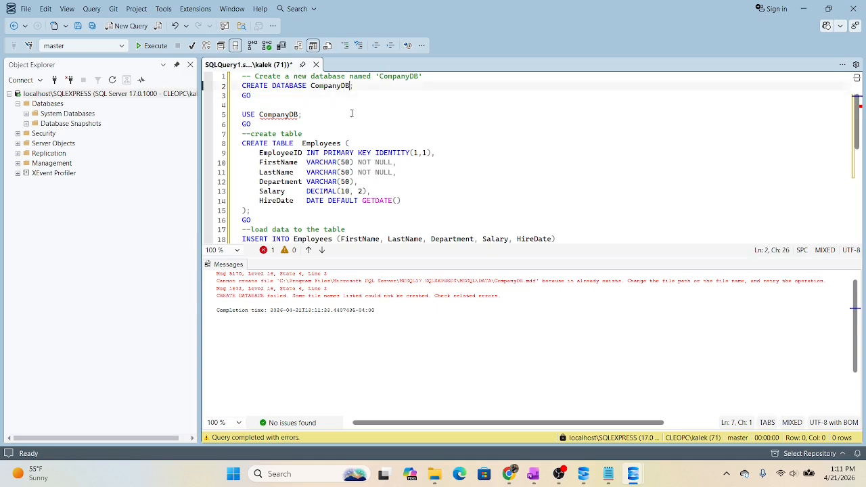
pyautogui.press('BackSpace')
pyautogui.press('BackSpace')
pyautogui.press('BackSpace')
pyautogui.press('BackSpace')
pyautogui.press('BackSpace')
pyautogui.press('BackSpace')
pyautogui.press('BackSpace')
pyautogui.press('BackSpace')
pyautogui.press('BackSpace')
pyautogui.write('D')
pyautogui.press('BackSpace')
pyautogui.write('demp')
pyautogui.press('BackSpace')
pyautogui.write('Odb')
pyautogui.press('BackSpace')
pyautogui.press('BackSpace')
pyautogui.press('BackSpace')
pyautogui.write('oDB')
pyautogui.moveTo(312, 95); pyautogui.dragTo(226, 86)
pyautogui.click(152, 46)
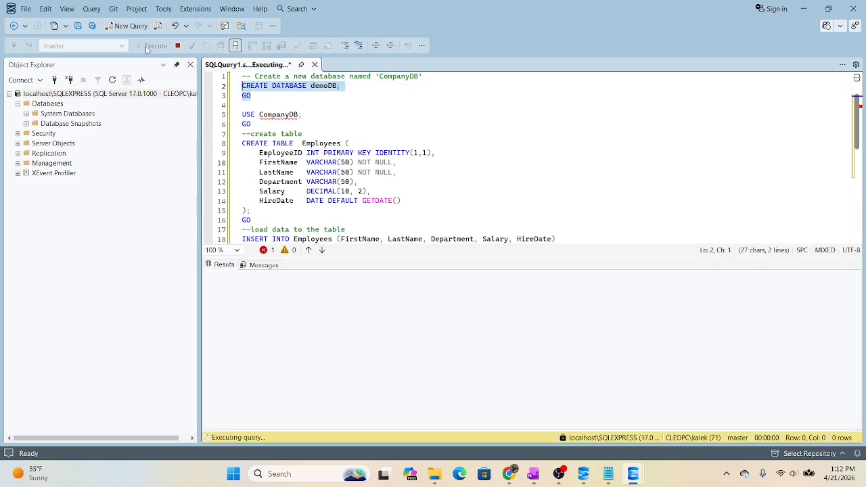
# - Replace CompanyDB with demoDB in the USE statement and select that statement with its GO
pyautogui.click(312, 115)
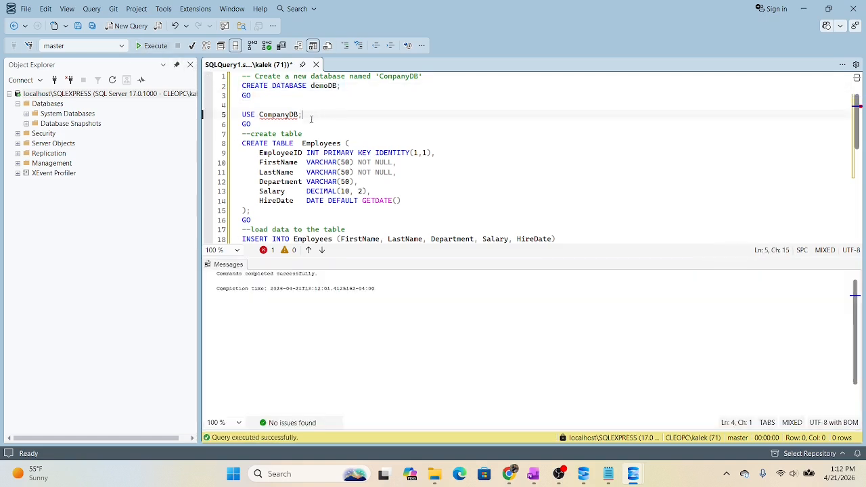
pyautogui.doubleClick(325, 86)
pyautogui.hotkey('ctrl', 'c')
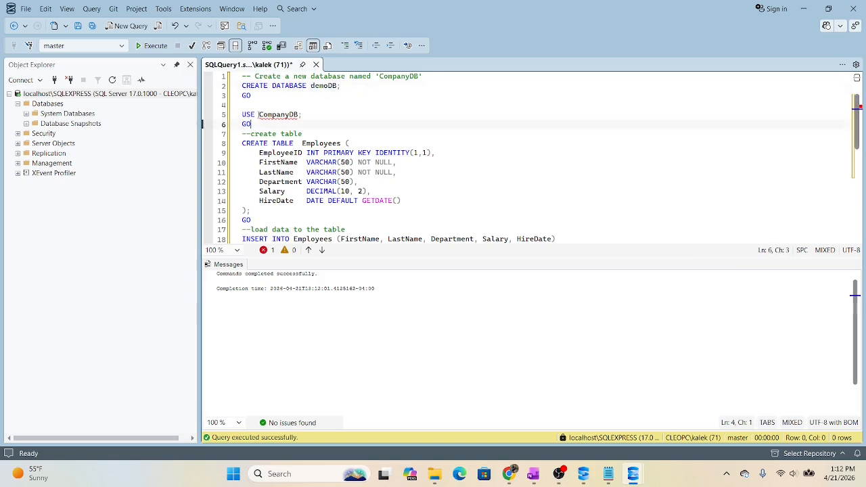
pyautogui.moveTo(259, 114); pyautogui.dragTo(230, 115)
pyautogui.hotkey('ctrl', 'v')
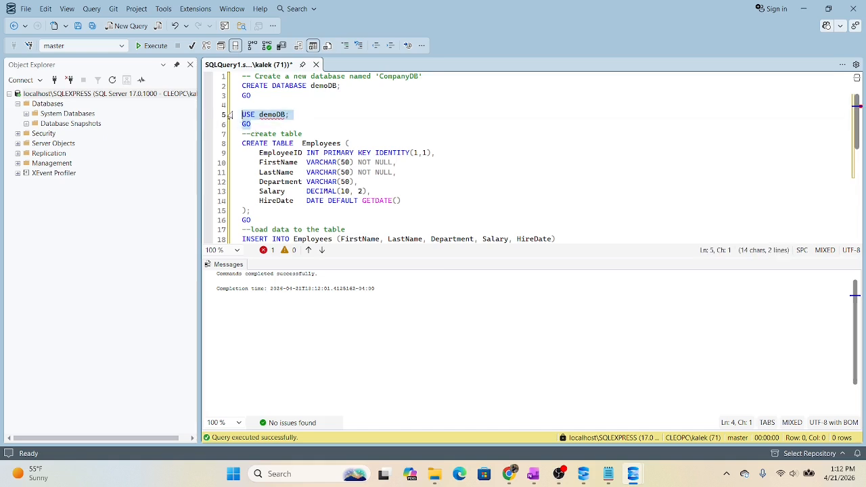
# - Try executing the USE demoDB batch, retype its GO line with a blank line below it, and execute both lines again
pyautogui.click(151, 45)
pyautogui.click(312, 128)
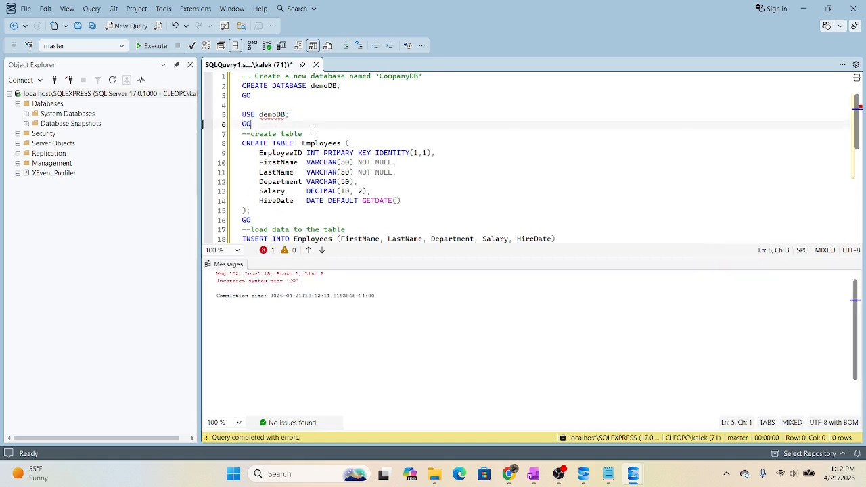
pyautogui.press('BackSpace')
pyautogui.press('BackSpace')
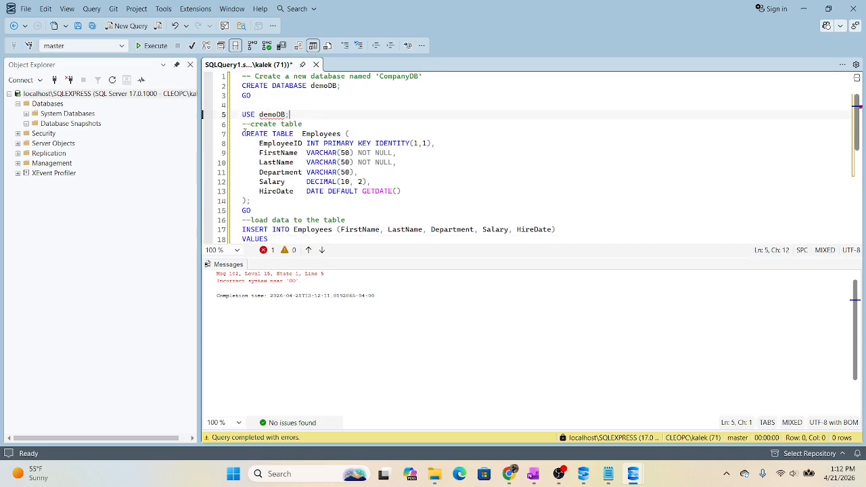
pyautogui.press('Return')
pyautogui.press('Return')
pyautogui.press('Up')
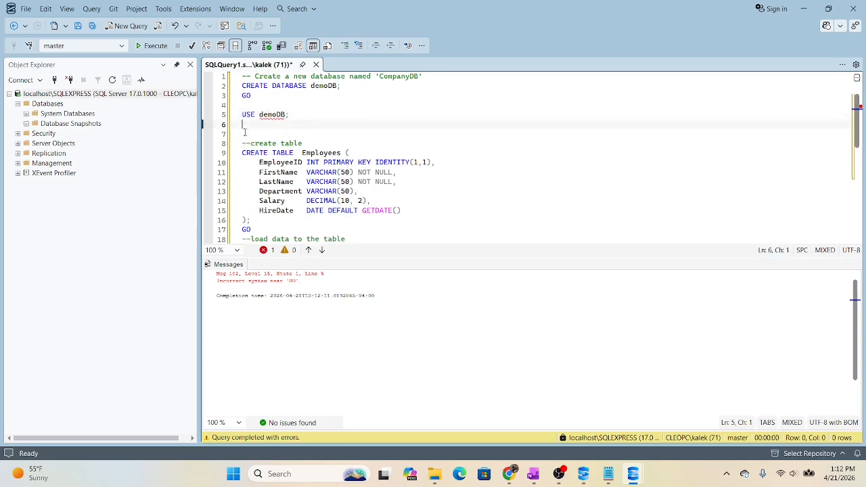
pyautogui.write('GO')
pyautogui.moveTo(262, 124); pyautogui.dragTo(242, 114)
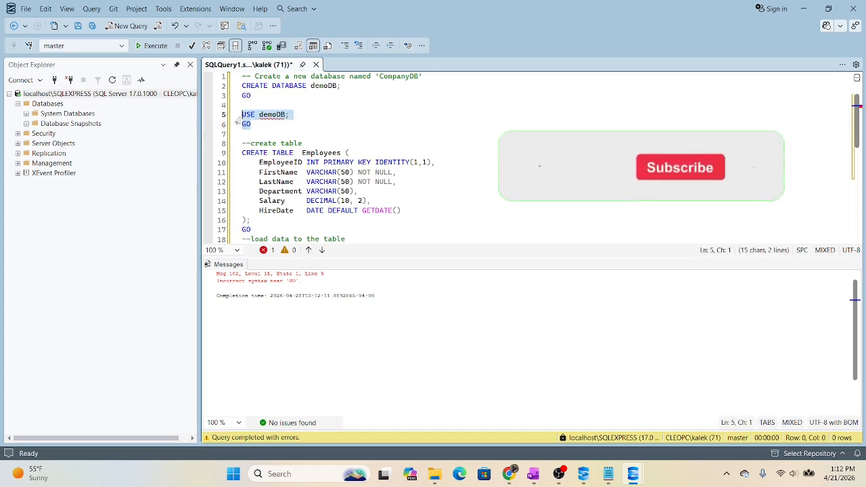
pyautogui.click(155, 46)
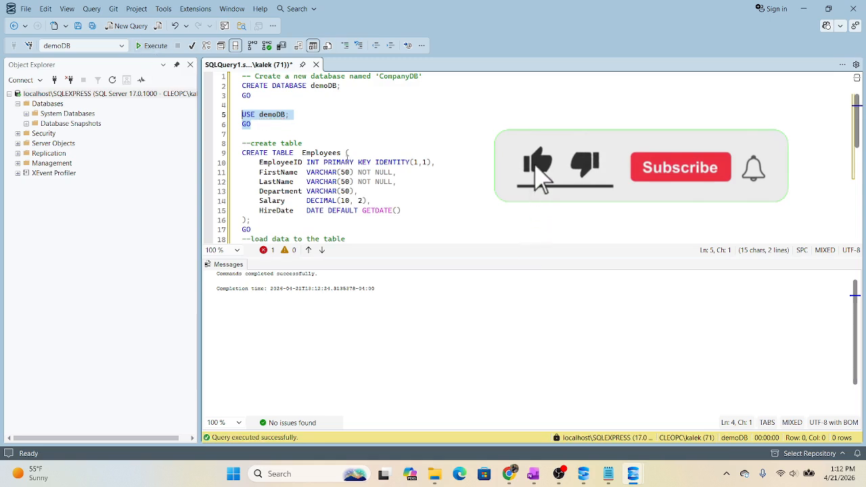
# - Add a blank line below the GO that ends the CREATE TABLE Employees batch
pyautogui.click(277, 134)
pyautogui.scroll(-2, 277, 139)
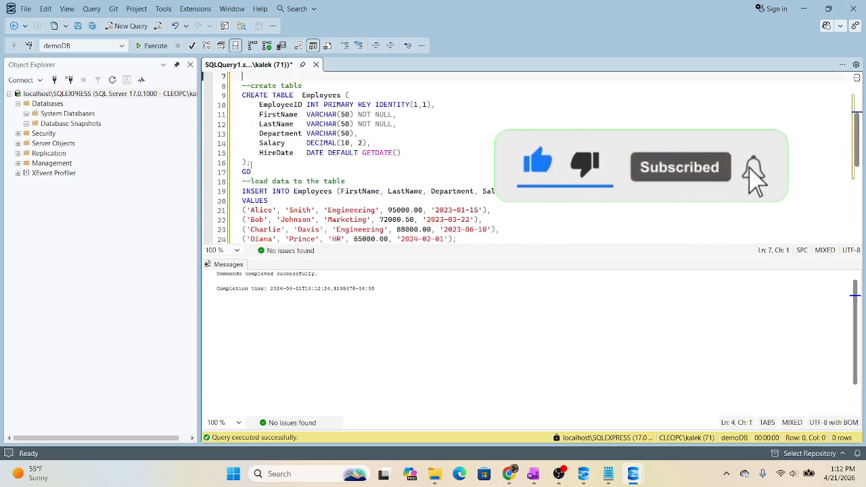
pyautogui.click(256, 166)
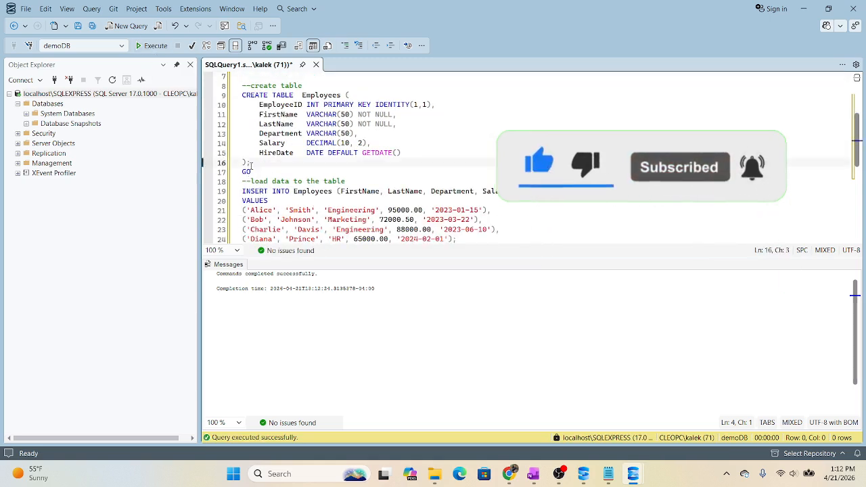
pyautogui.click(259, 172)
pyautogui.press('Return')
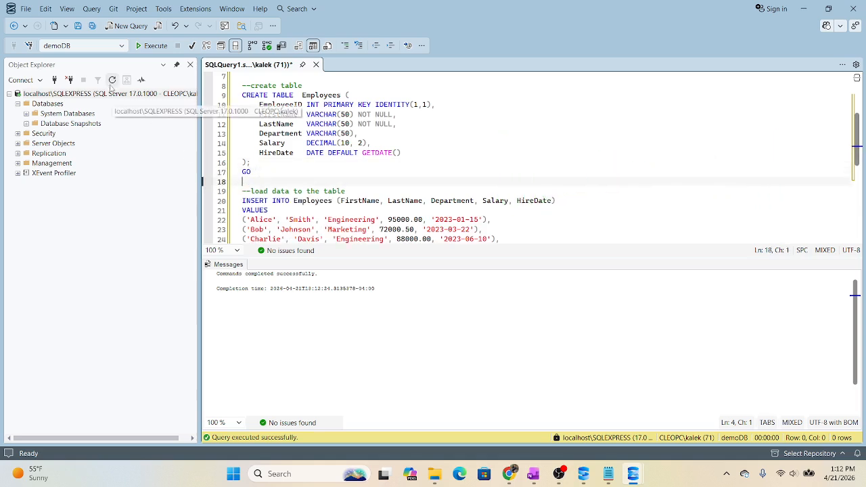
# - Refresh the server's object tree and expand the demoDB database under Databases
pyautogui.click(26, 104)
pyautogui.click(17, 104)
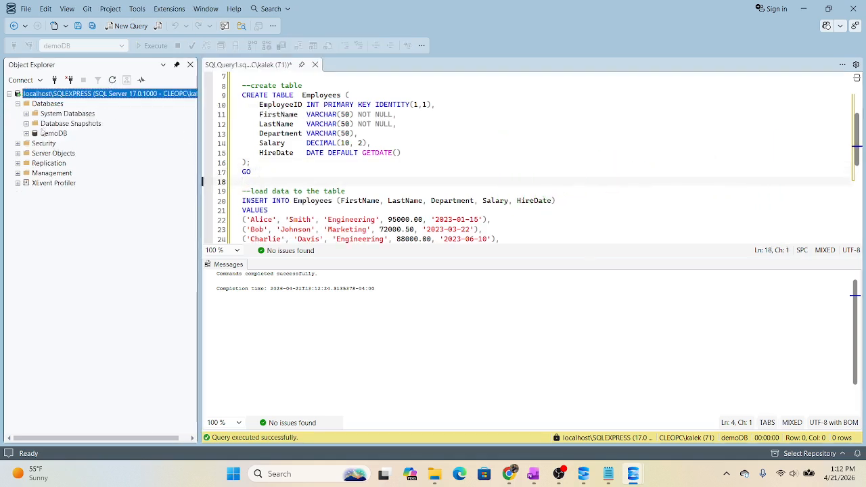
pyautogui.click(26, 133)
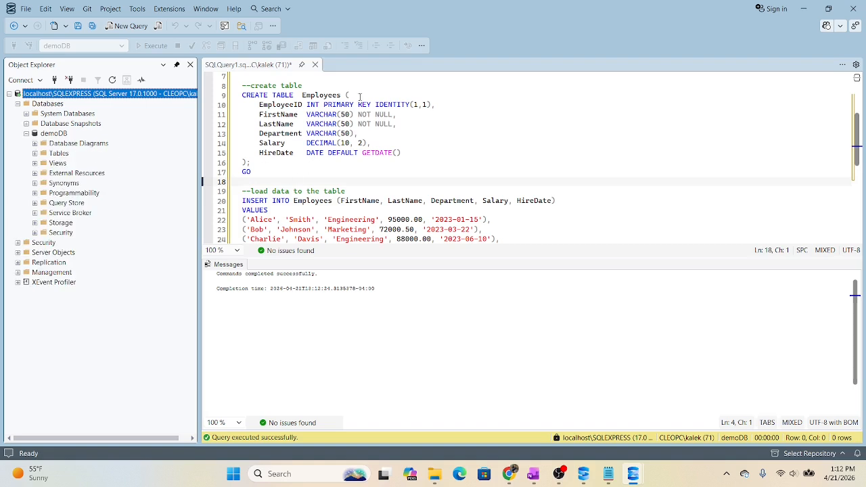
# - Try executing the CREATE TABLE Employees batch, retype its GO line, and execute the statement with GO again
pyautogui.moveTo(253, 171); pyautogui.dragTo(227, 96)
pyautogui.click(150, 45)
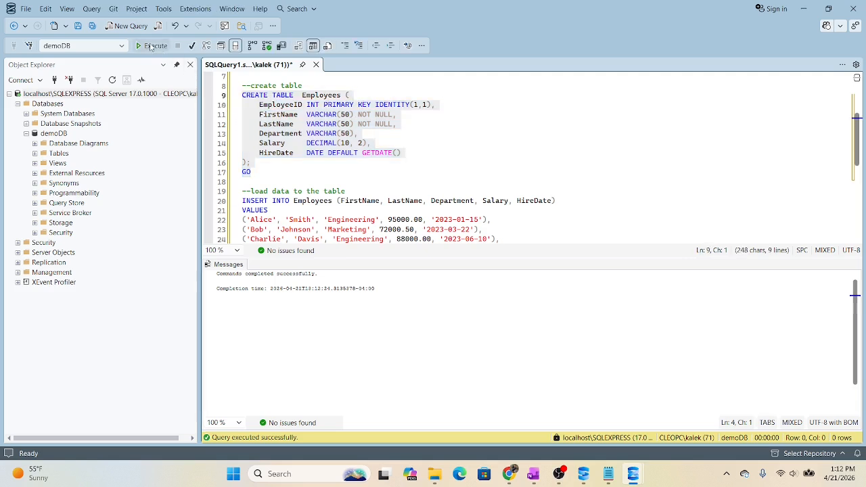
pyautogui.click(341, 126)
pyautogui.click(282, 173)
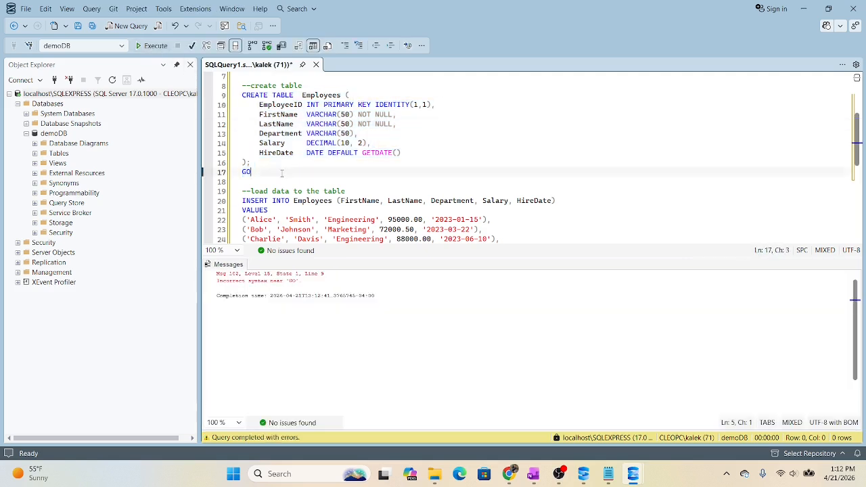
pyautogui.press('BackSpace')
pyautogui.press('BackSpace')
pyautogui.press('BackSpace')
pyautogui.press('Return')
pyautogui.moveTo(250, 174); pyautogui.dragTo(236, 96)
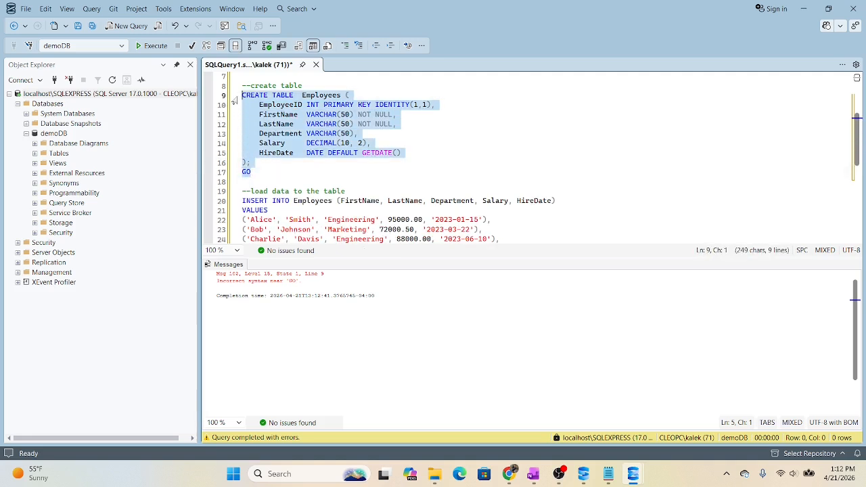
pyautogui.click(152, 46)
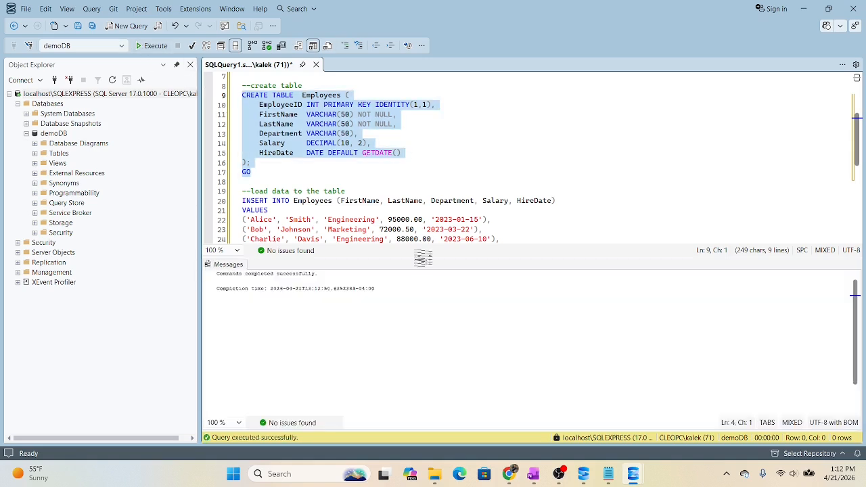
# - Refresh the server's object tree and expand demoDB down to the columns of the dbo.Employees table
pyautogui.rightClick(53, 93)
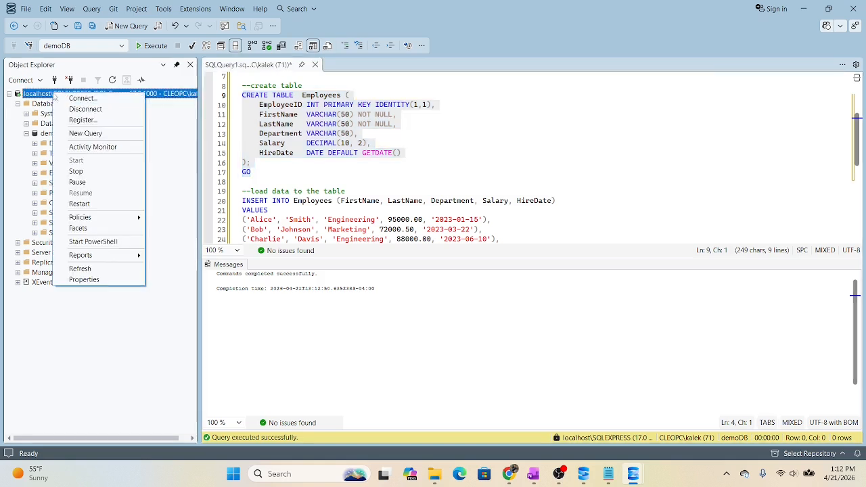
pyautogui.click(112, 80)
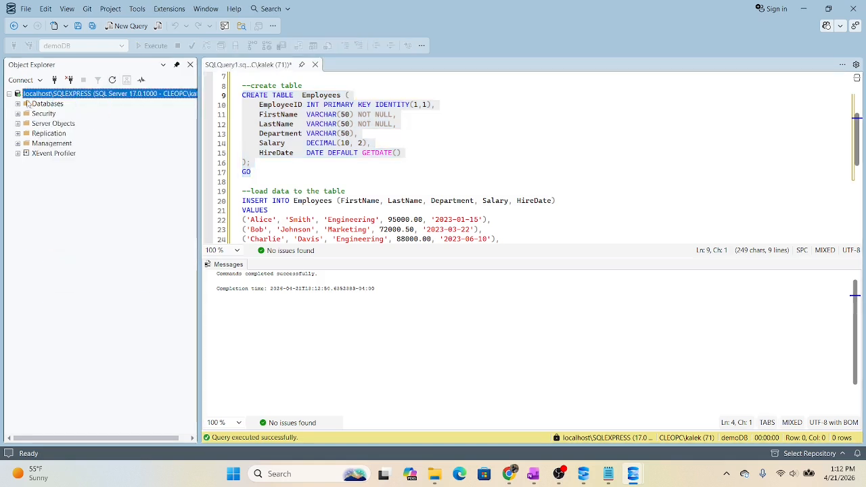
pyautogui.click(18, 104)
pyautogui.click(25, 133)
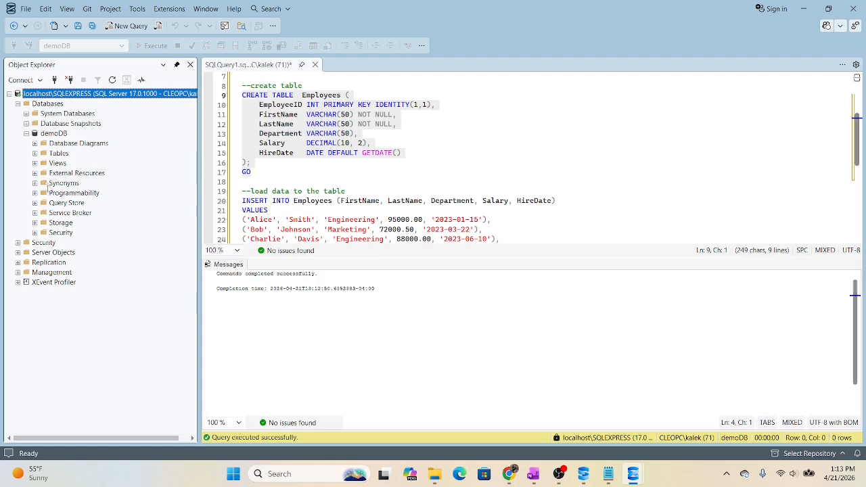
pyautogui.click(34, 153)
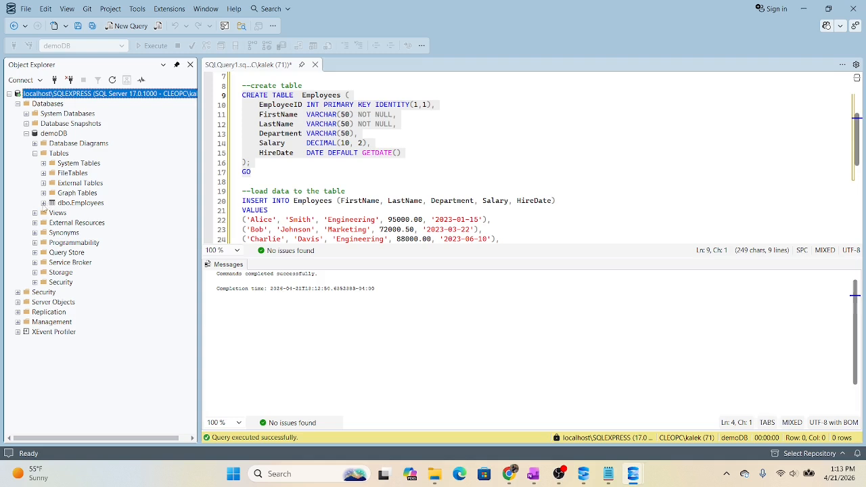
pyautogui.click(43, 203)
pyautogui.click(82, 203)
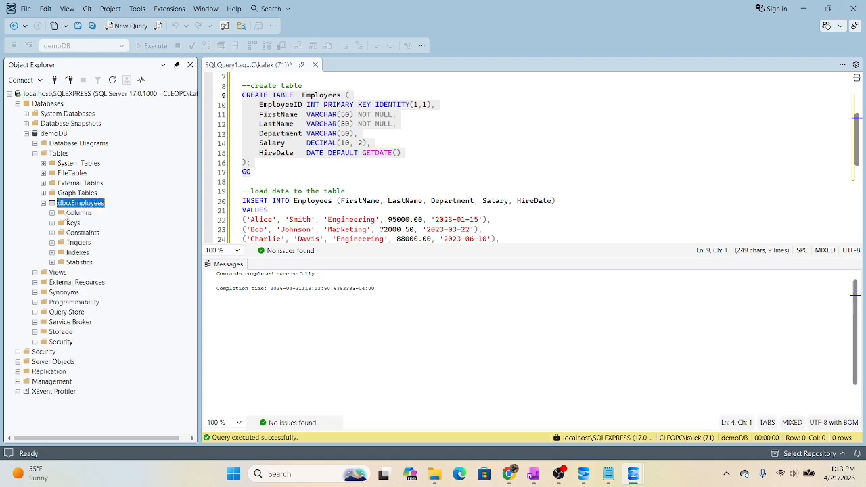
pyautogui.click(53, 214)
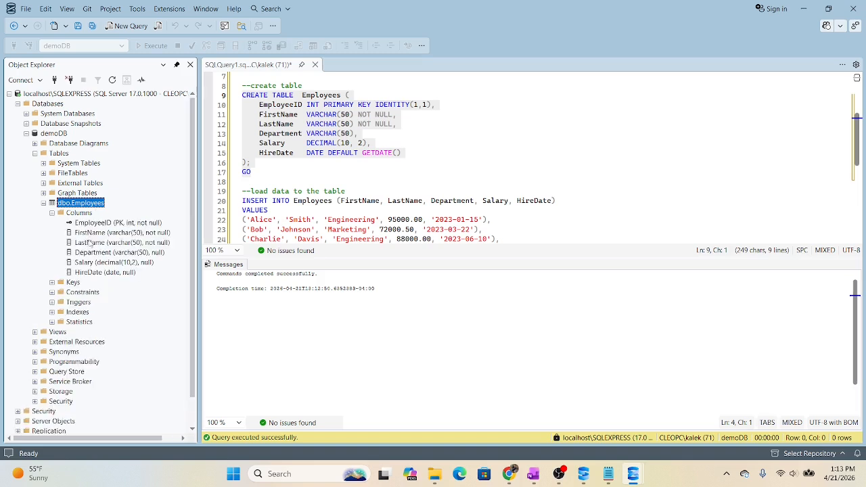
# - Retype the GO line after INSERT INTO Employees with a blank line below it, and execute the INSERT statement with GO
pyautogui.scroll(-3, 285, 167)
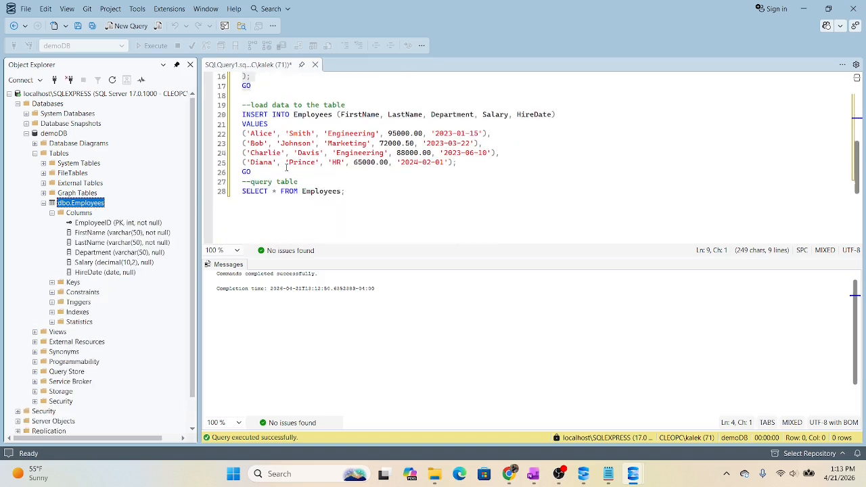
pyautogui.click(251, 171)
pyautogui.press('BackSpace')
pyautogui.press('BackSpace')
pyautogui.press('BackSpace')
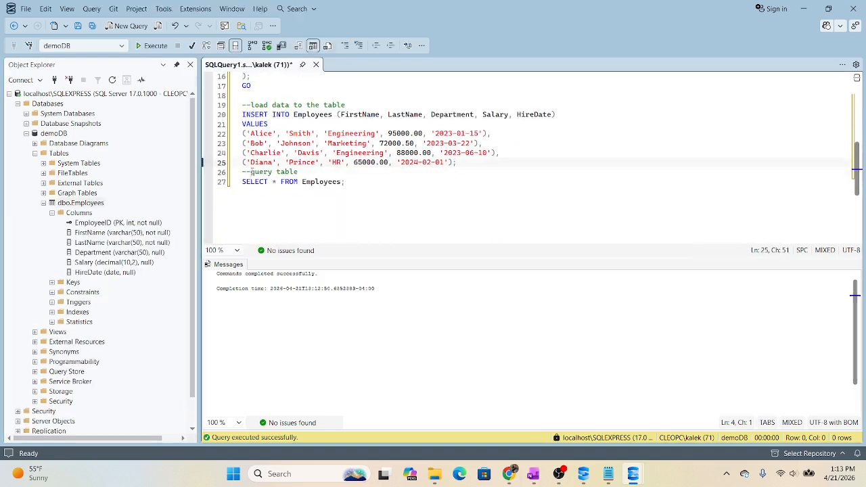
pyautogui.press('Return')
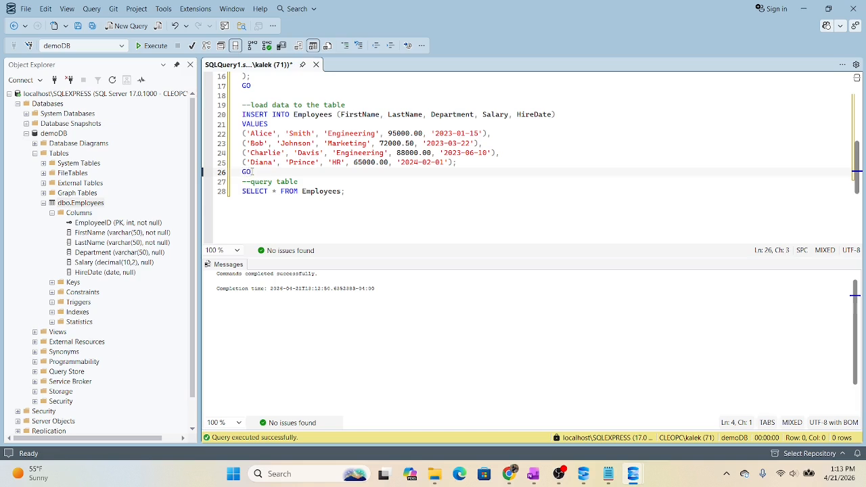
pyautogui.write('GO')
pyautogui.press('Return')
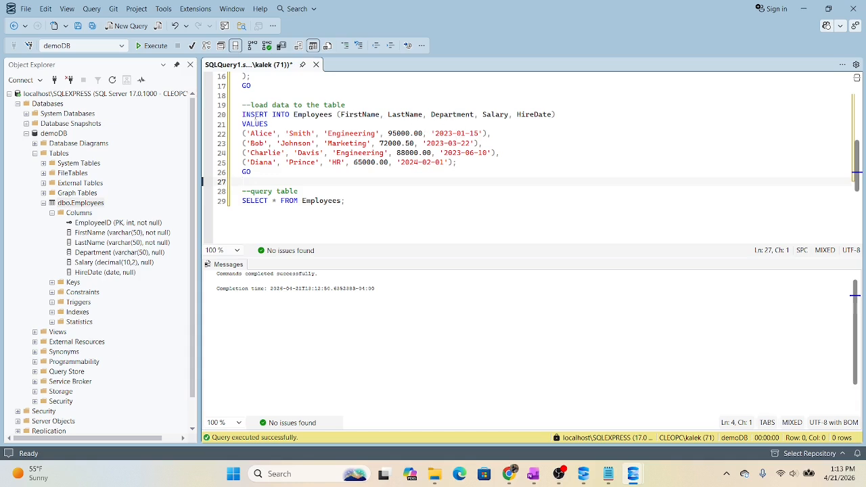
pyautogui.moveTo(256, 172); pyautogui.dragTo(243, 114)
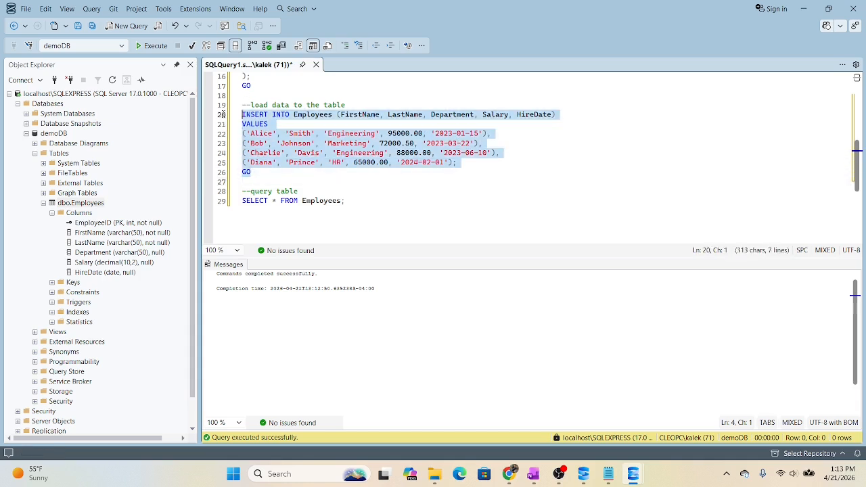
pyautogui.click(148, 47)
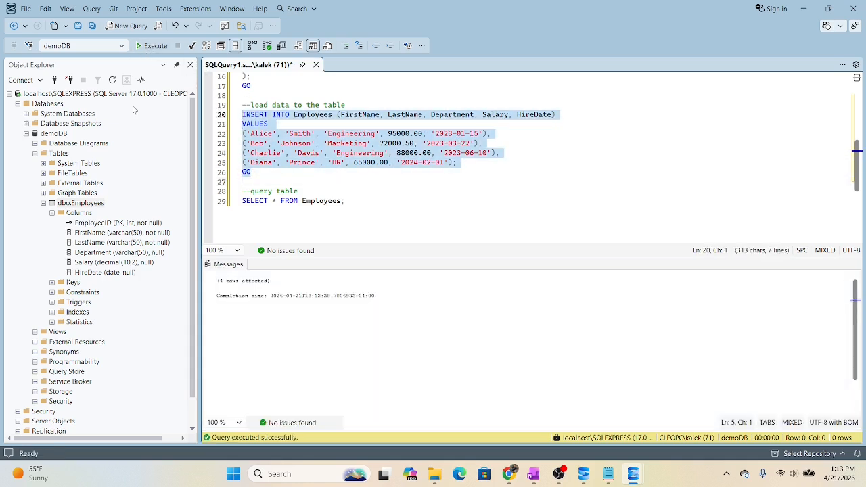
# - Execute only the SELECT * FROM Employees query and enlarge the results area
pyautogui.scroll(-1, 312, 177)
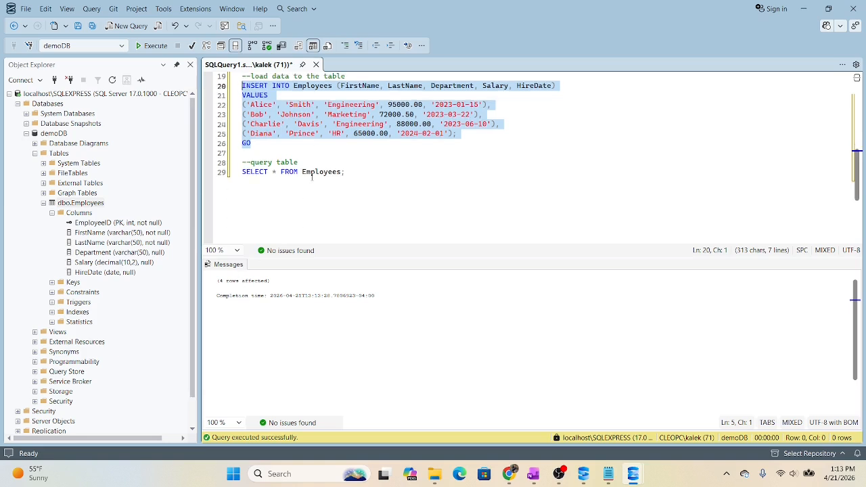
pyautogui.moveTo(347, 172); pyautogui.dragTo(242, 172)
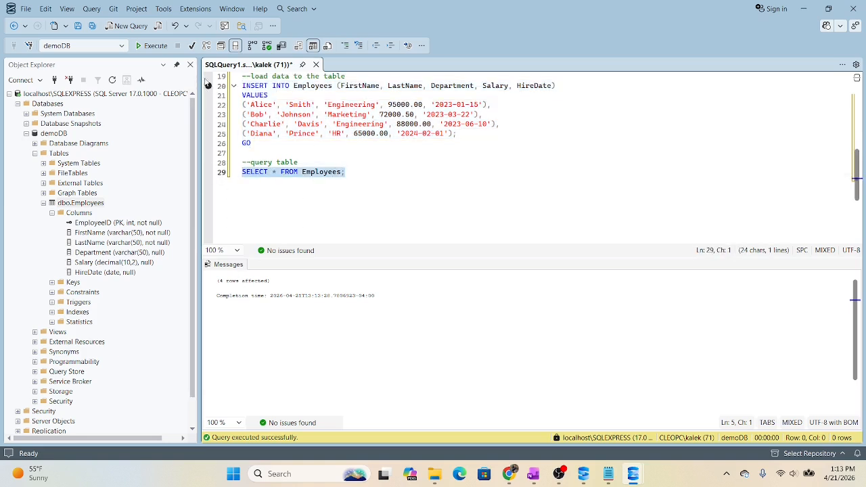
pyautogui.click(152, 46)
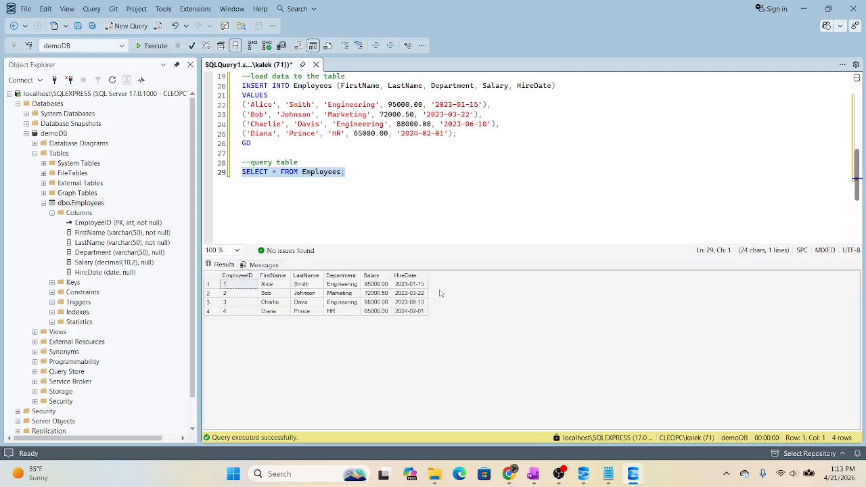
pyautogui.click(423, 241)
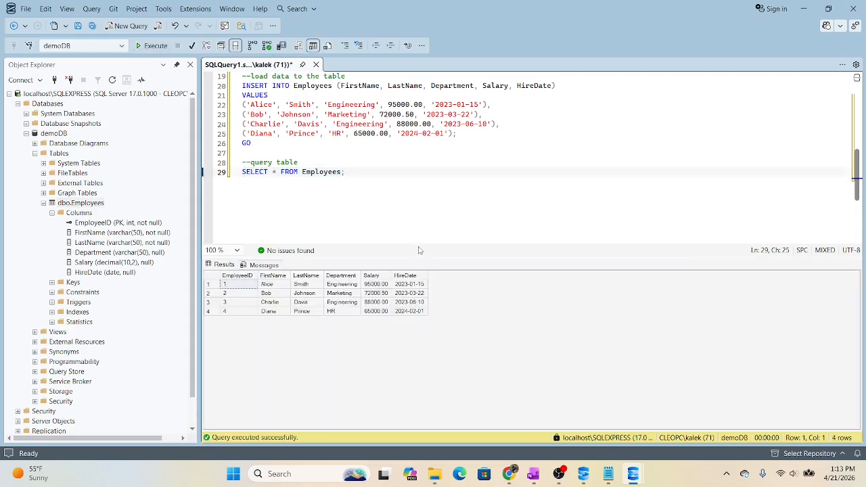
pyautogui.moveTo(418, 258); pyautogui.dragTo(417, 222)
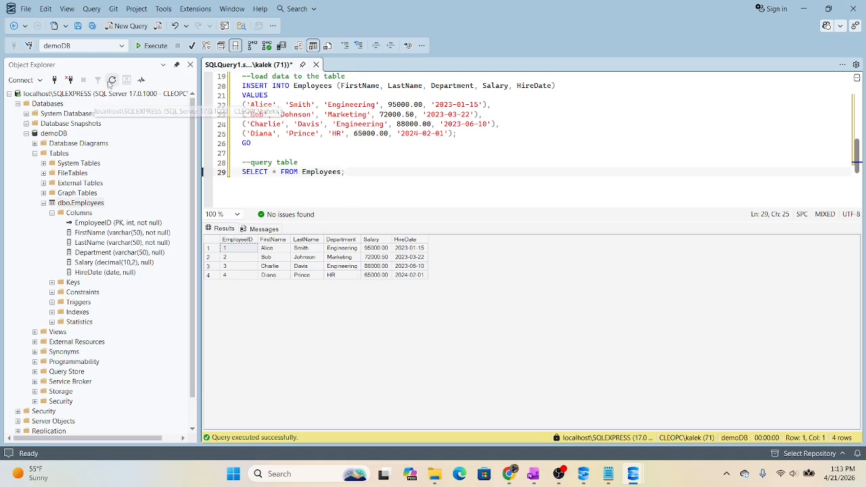
# - Refresh the object tree, collapse the table's columns, and select the top 1000 rows of dbo.Employees in a new query
pyautogui.click(110, 79)
pyautogui.click(51, 213)
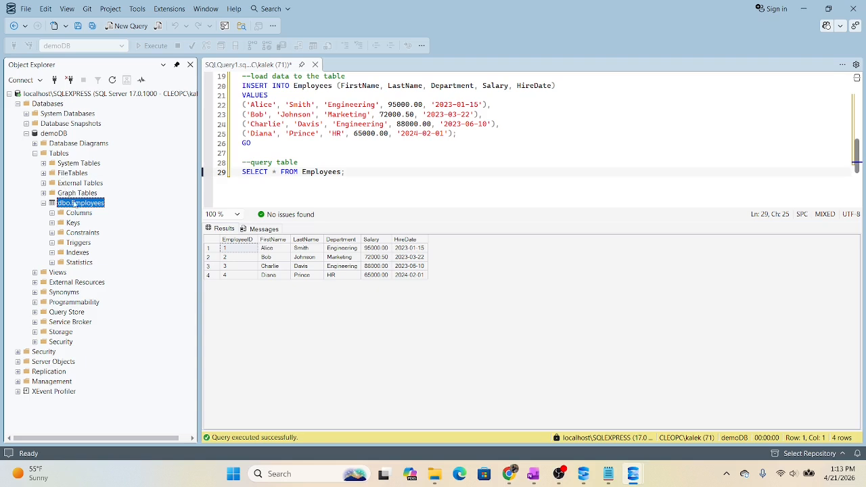
pyautogui.rightClick(77, 205)
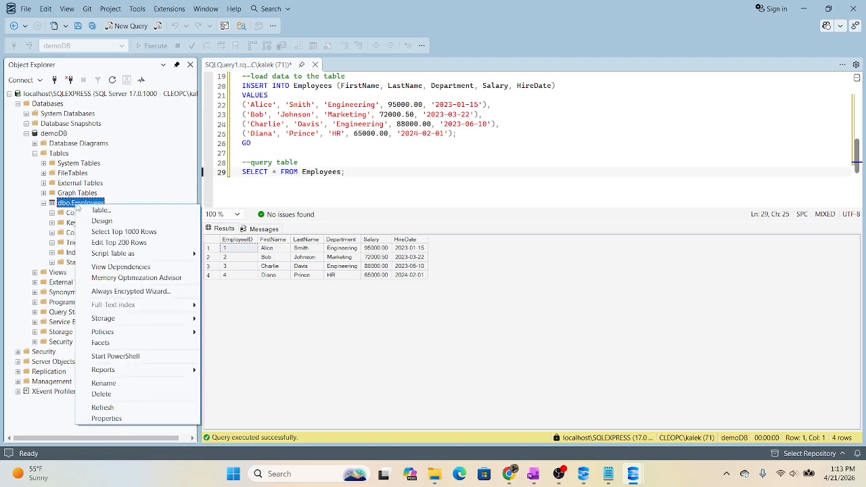
pyautogui.click(134, 233)
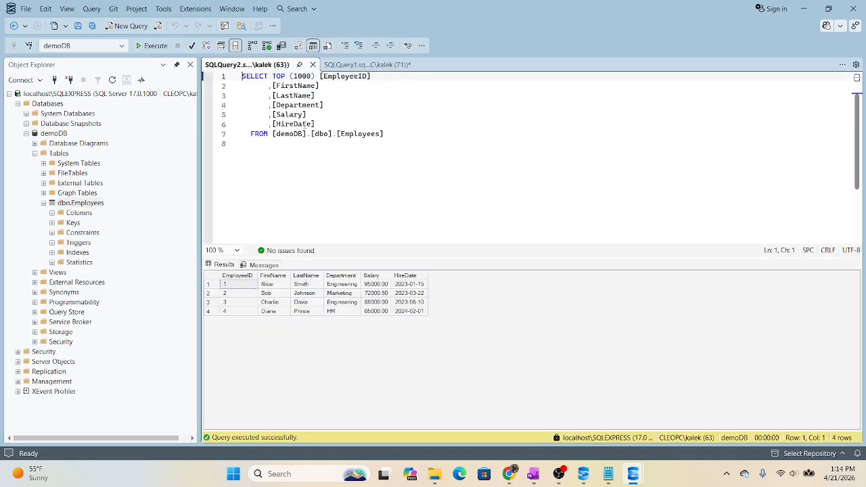
# - Highlight the entire generated SELECT TOP (1000) query and enlarge the area showing its results
pyautogui.moveTo(269, 147); pyautogui.dragTo(195, 84)
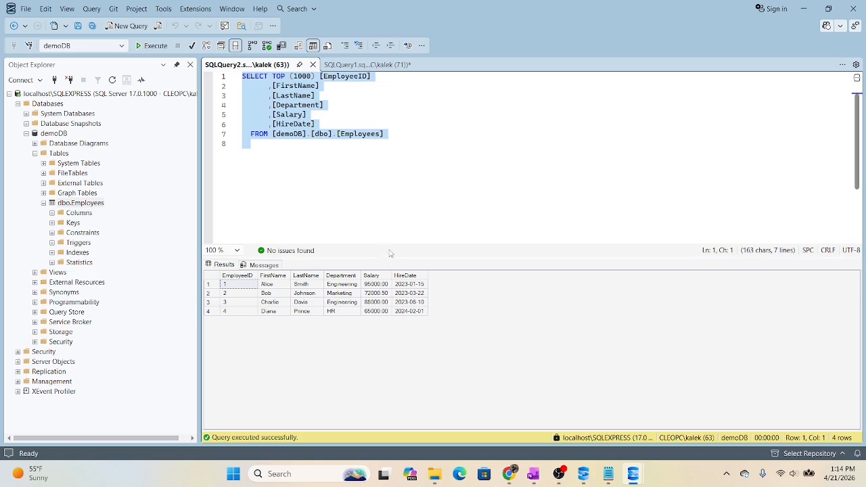
pyautogui.moveTo(390, 255); pyautogui.dragTo(384, 182)
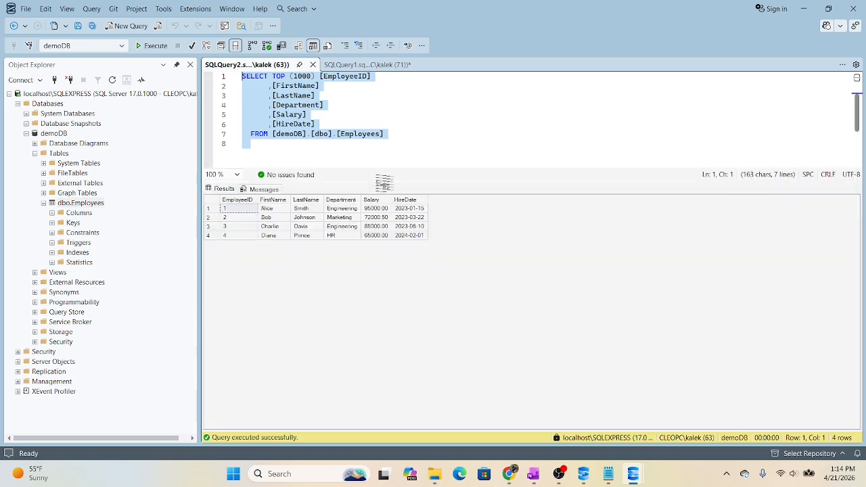
pyautogui.click(387, 264)
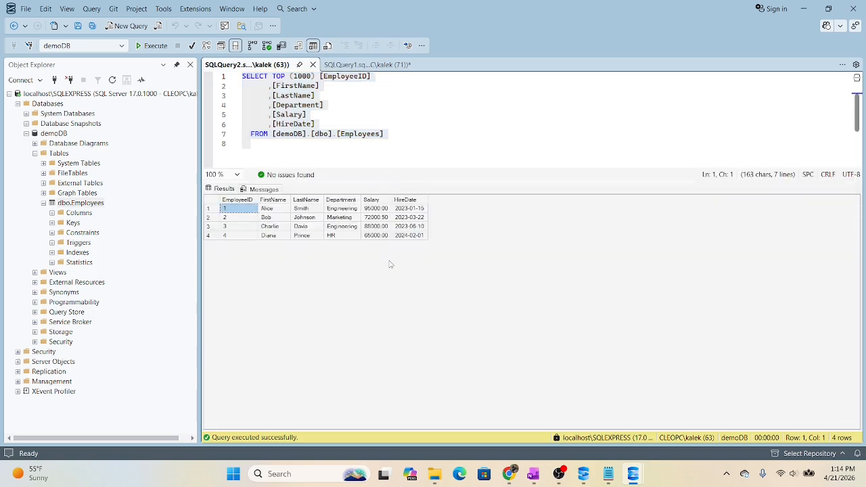